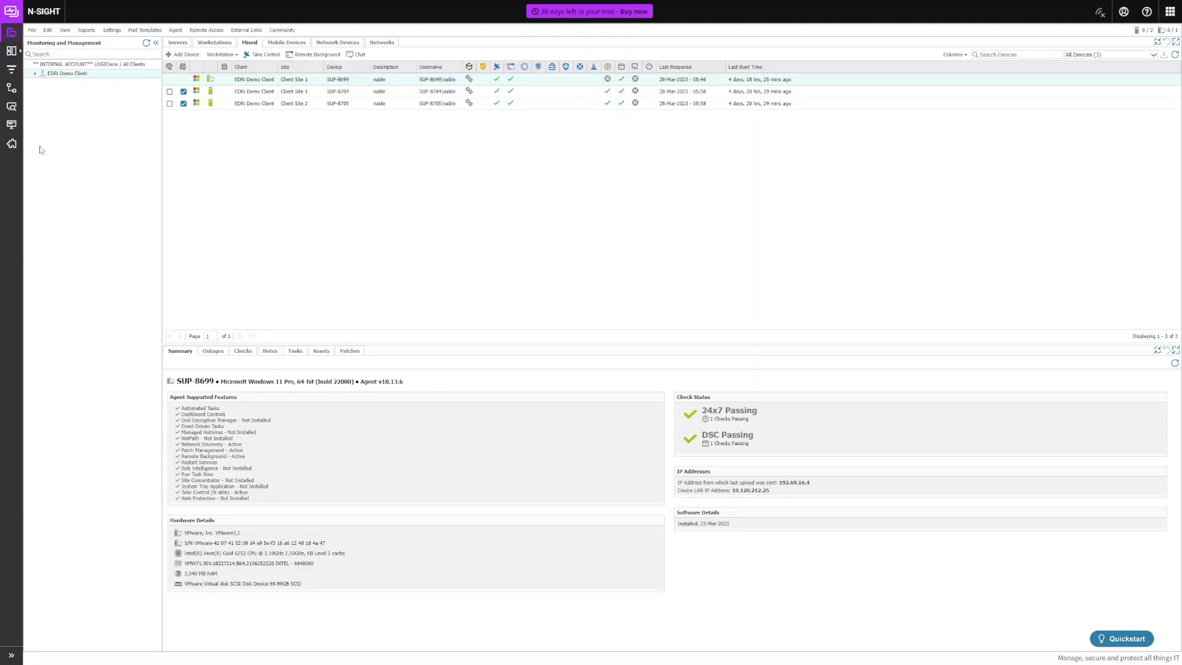
Start the free Endpoint Detection & Response trial from the integrations management page
left_click(15, 151)
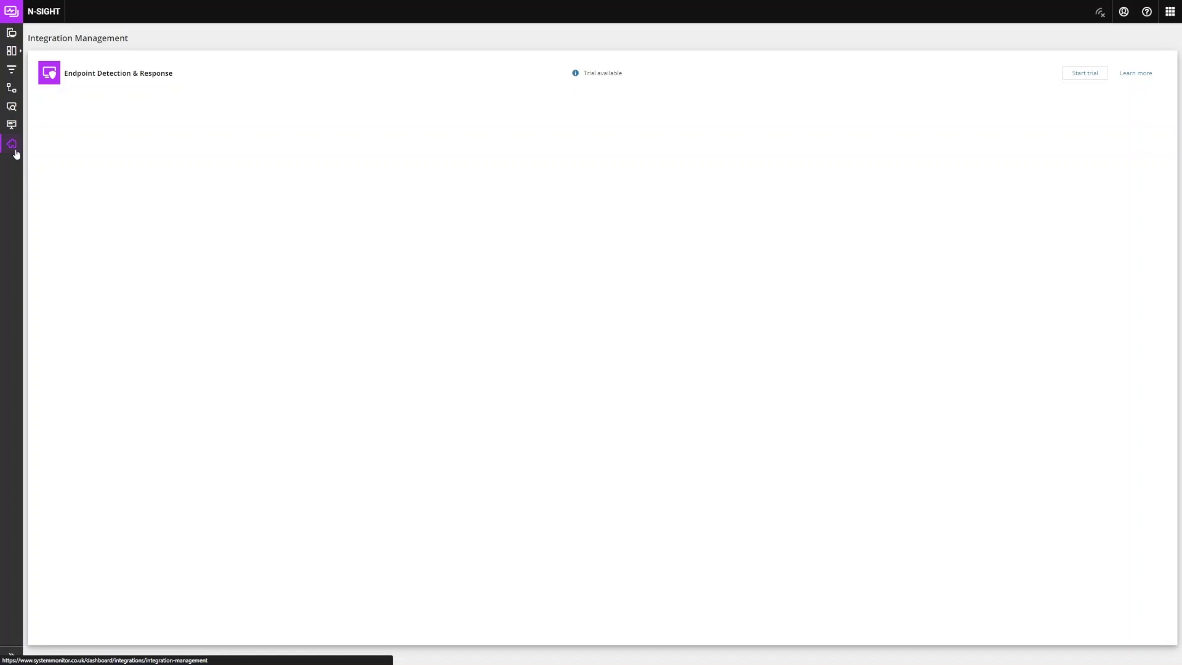
left_click(1084, 72)
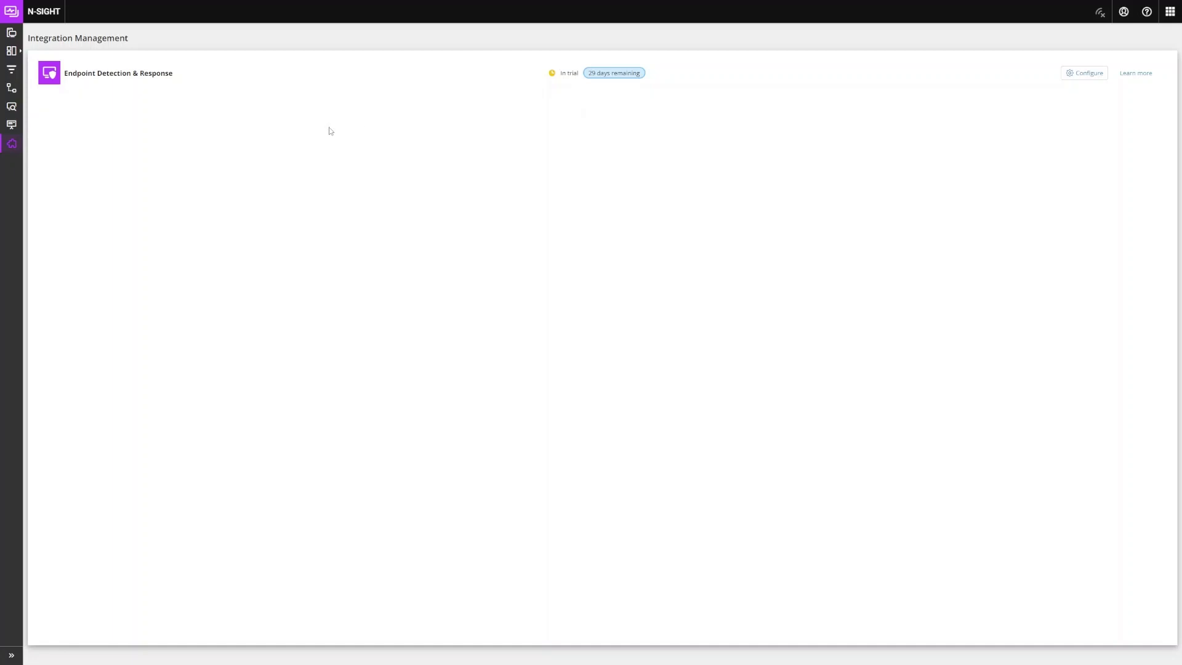
In EDR Integration Configuration, copy EDRi Demo Client with Site 2 unticked, plus the admin user
left_click(11, 33)
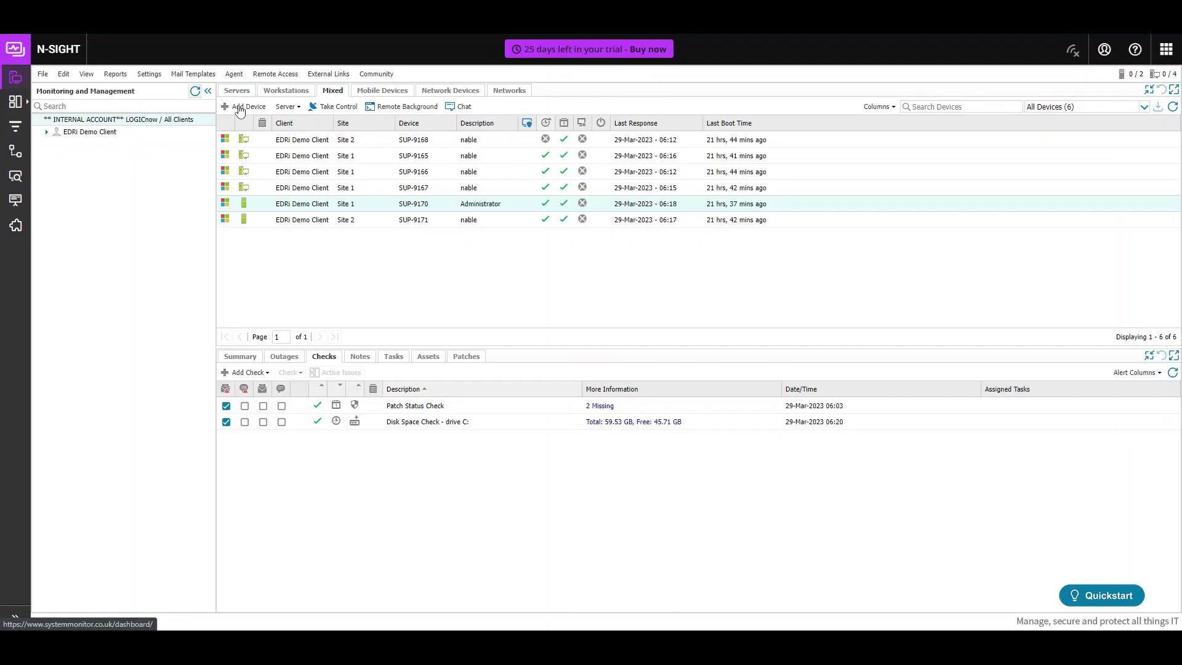
left_click(154, 76)
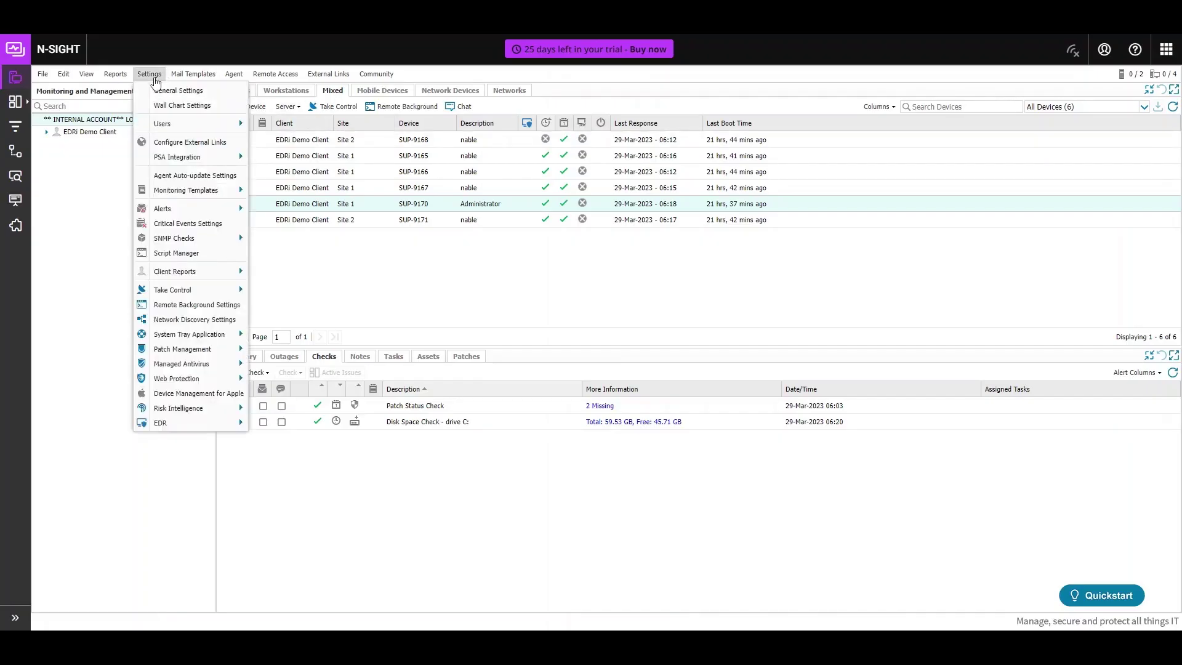
mouse_move(190, 425)
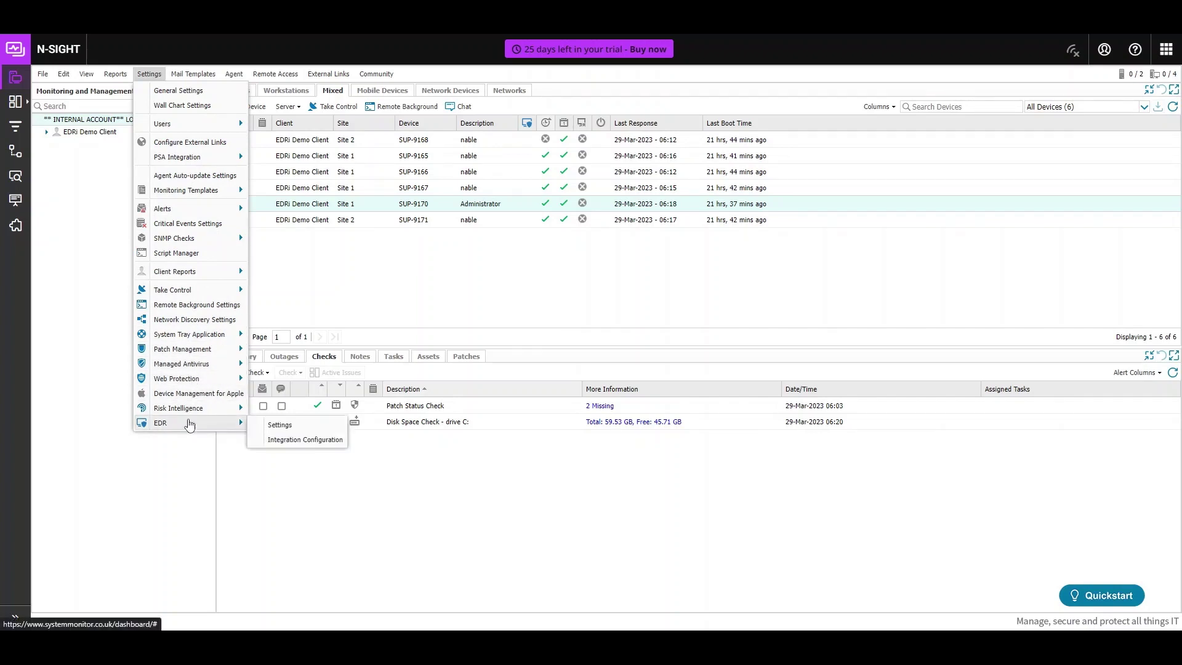
left_click(281, 441)
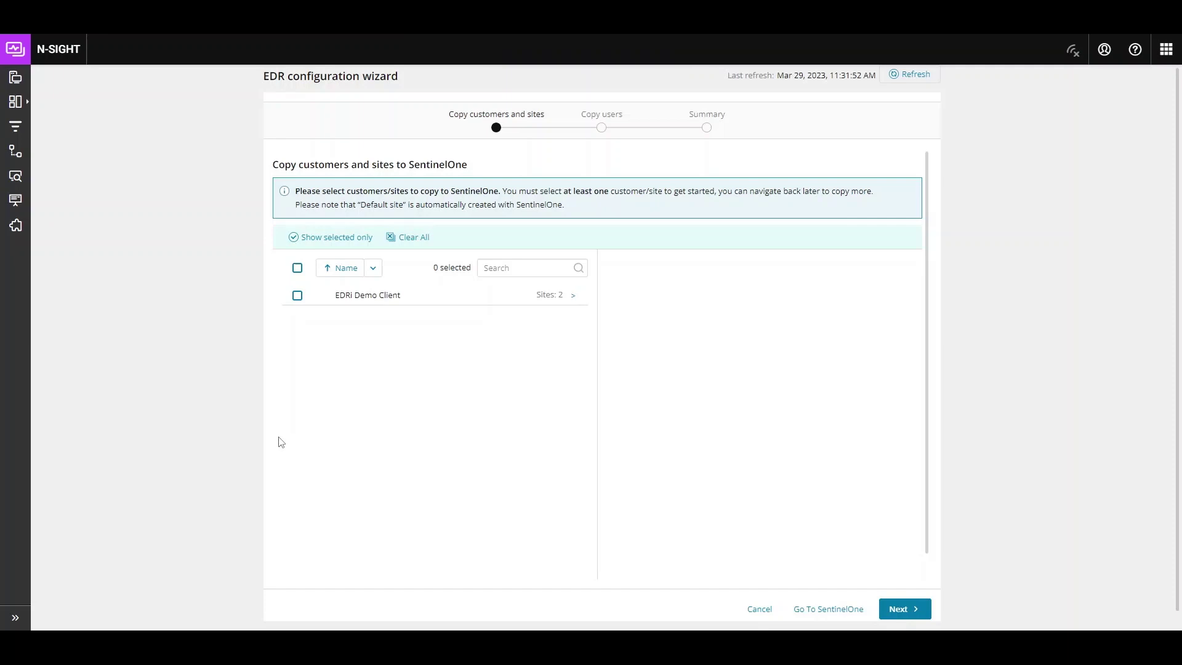
left_click(572, 298)
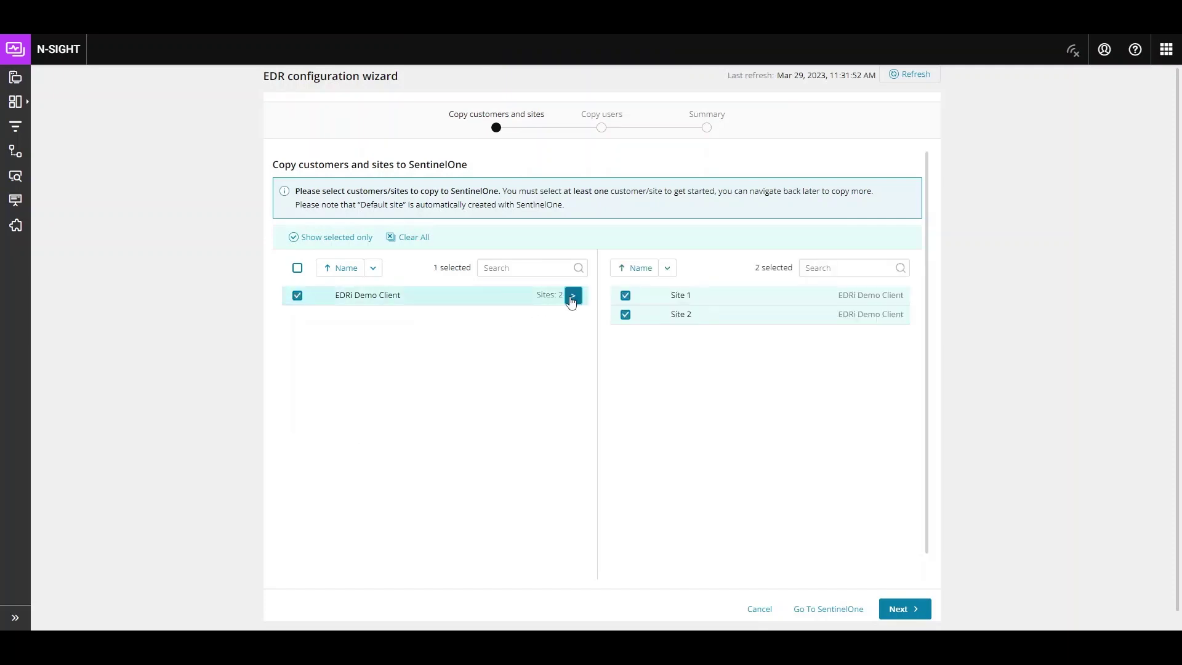
left_click(665, 317)
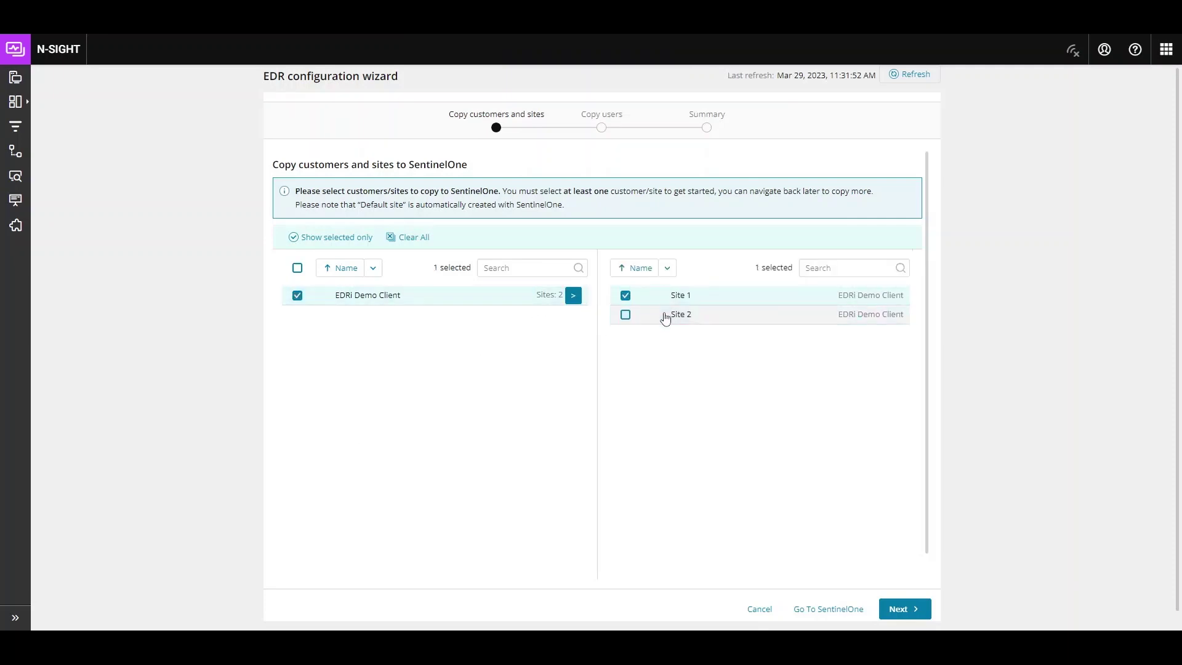
left_click(901, 609)
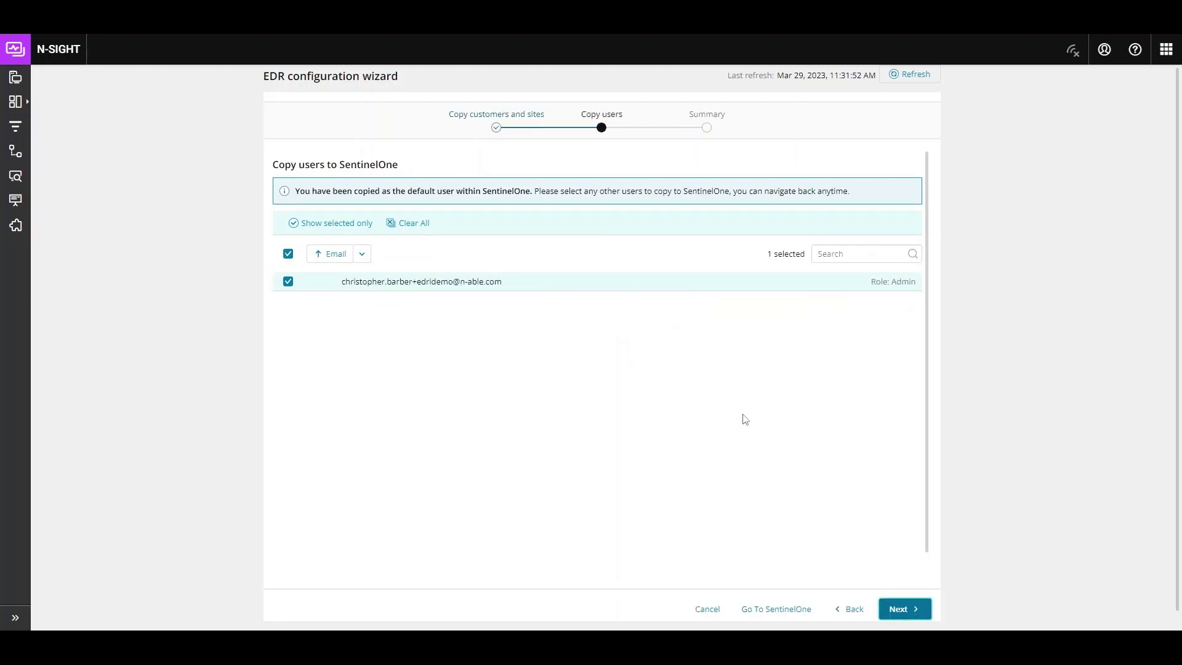
left_click(899, 610)
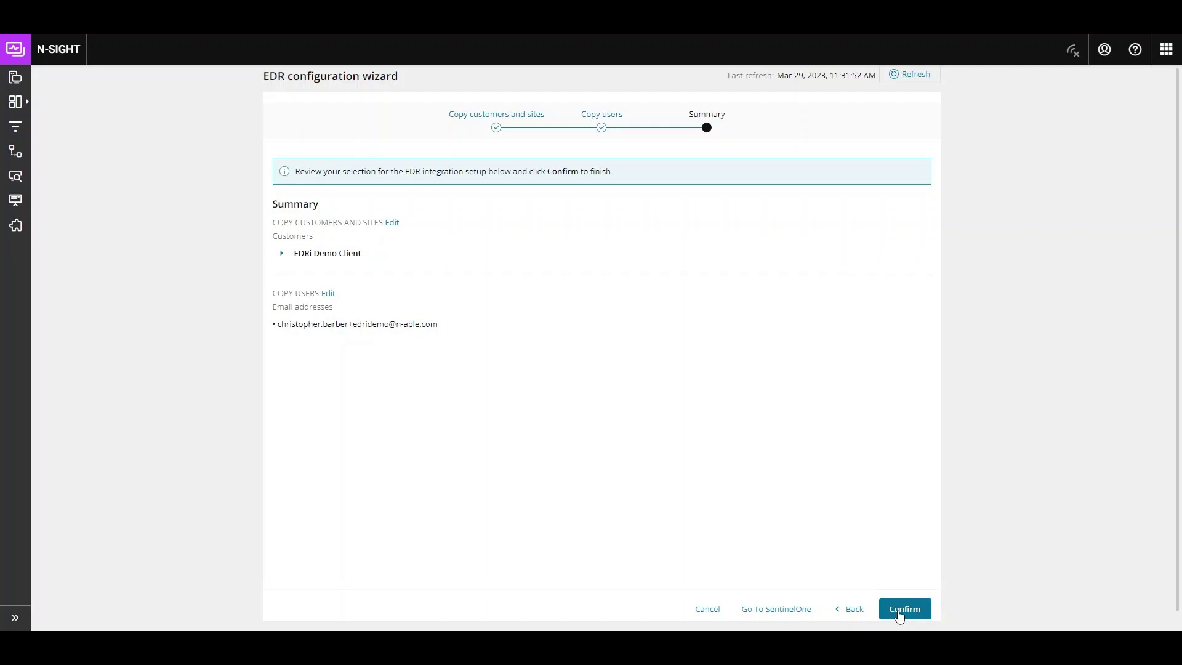
left_click(898, 610)
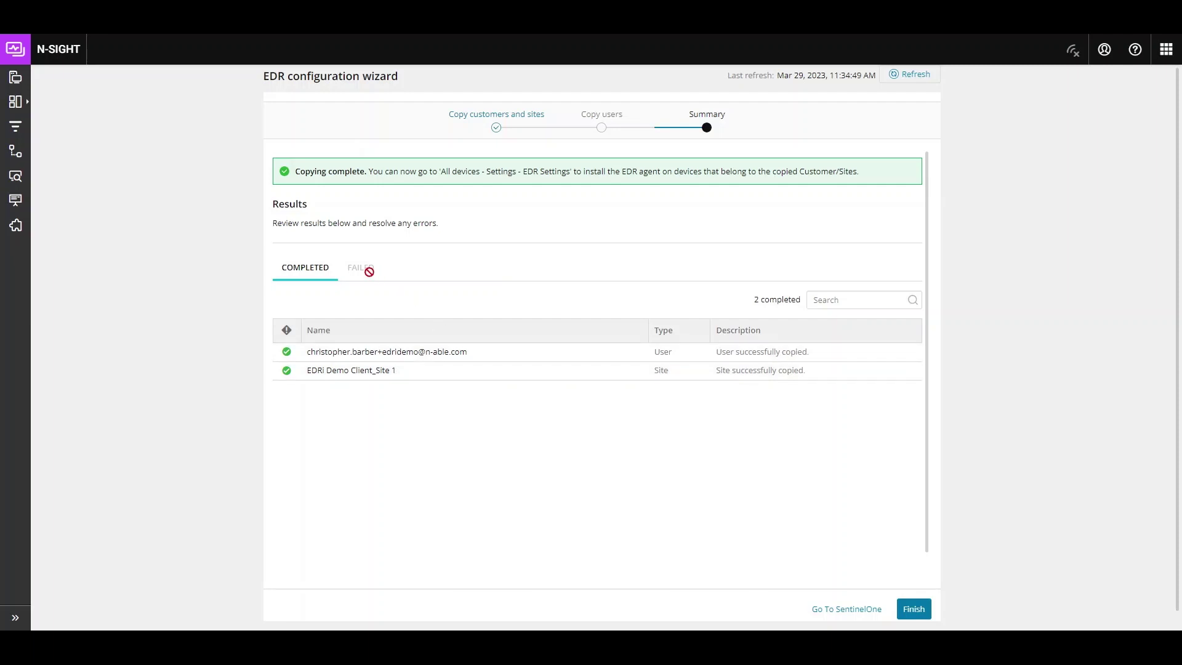
left_click(823, 610)
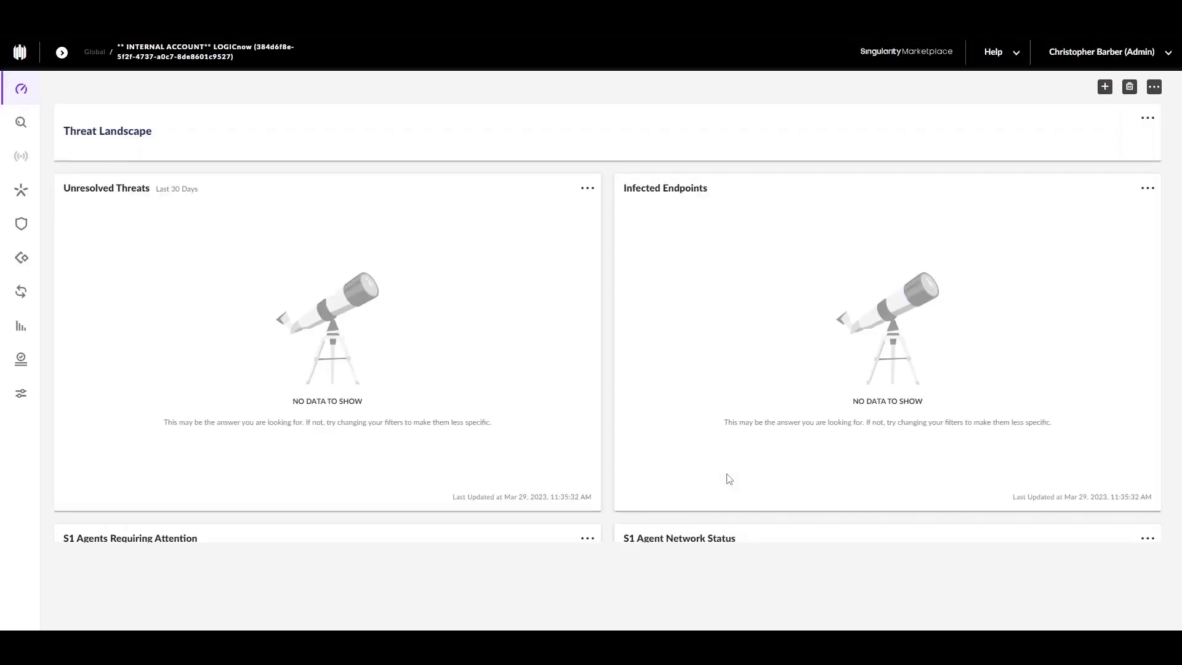
left_click(61, 53)
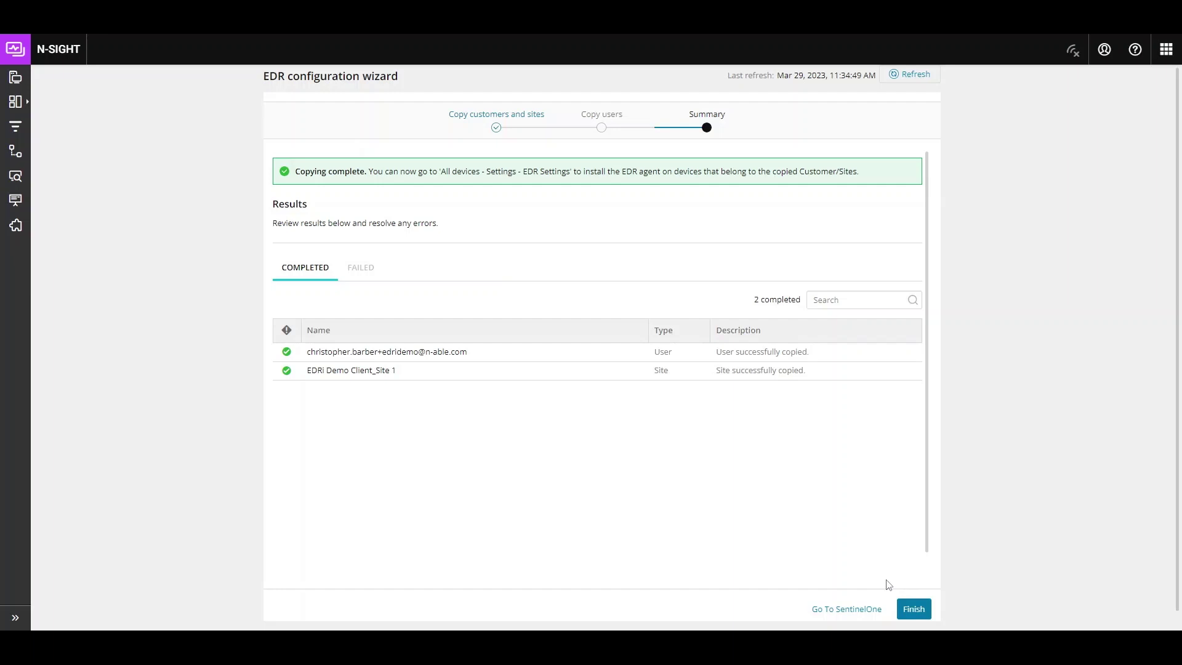
Close the finished wizard and filter the monitored device list to Site 1
left_click(915, 608)
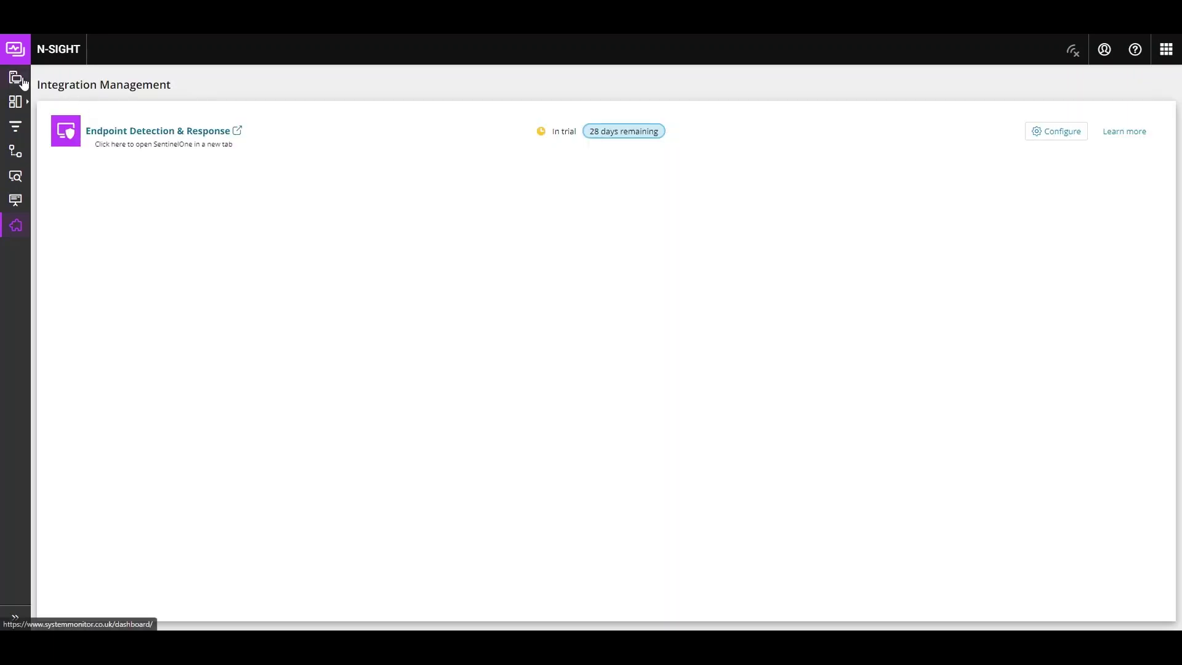
left_click(21, 80)
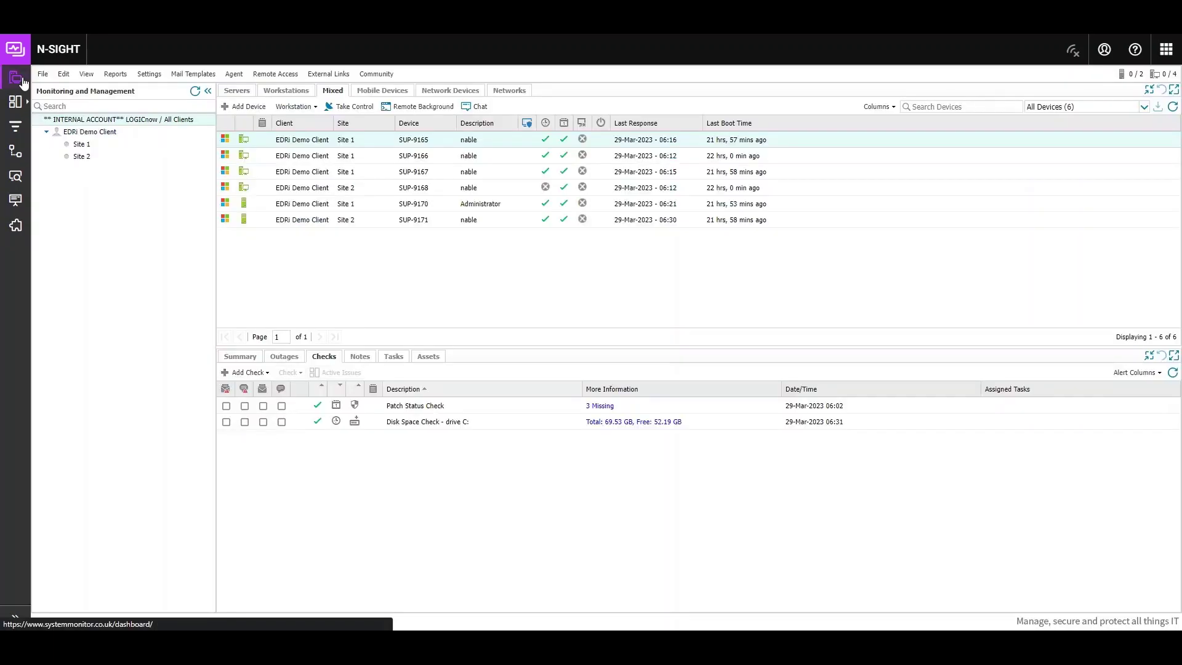
left_click(88, 145)
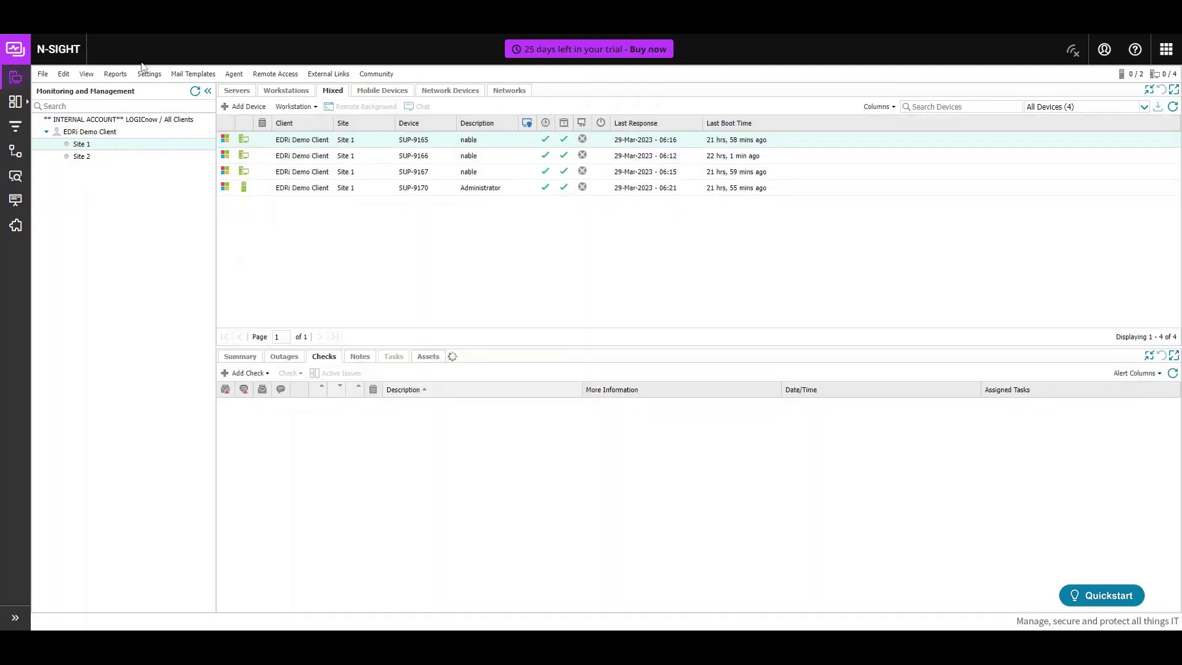
Open EDR deployment settings and expand Servers and Workstations down to EDRi Demo Client's sites
left_click(150, 74)
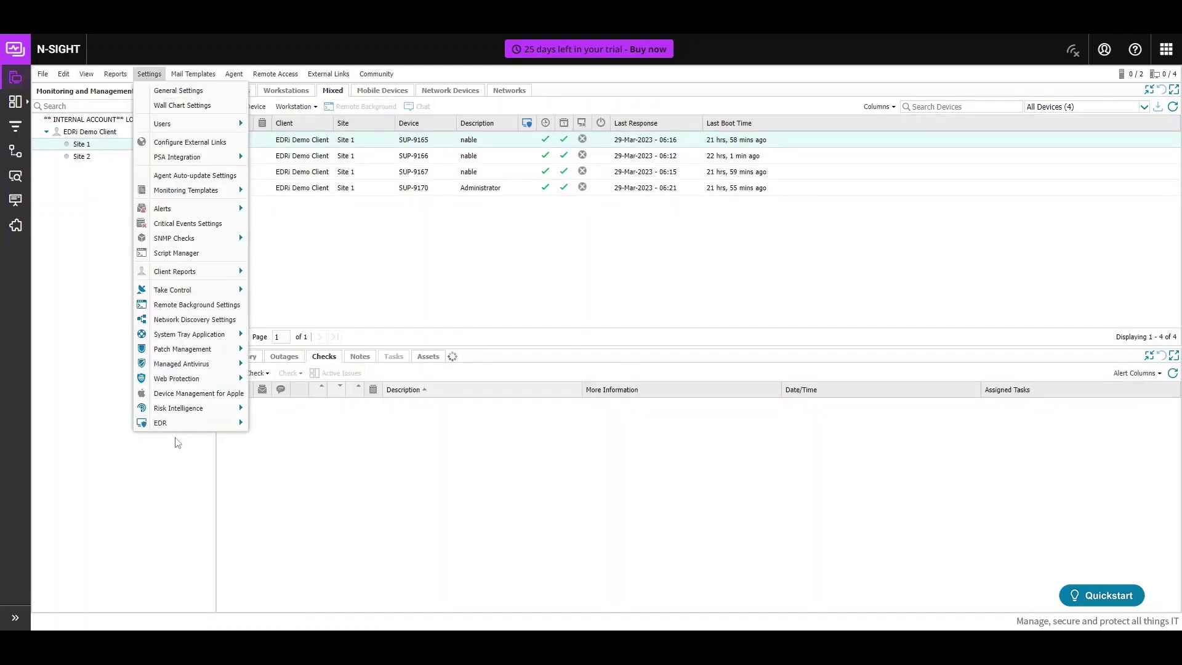
mouse_move(176, 425)
left_click(258, 429)
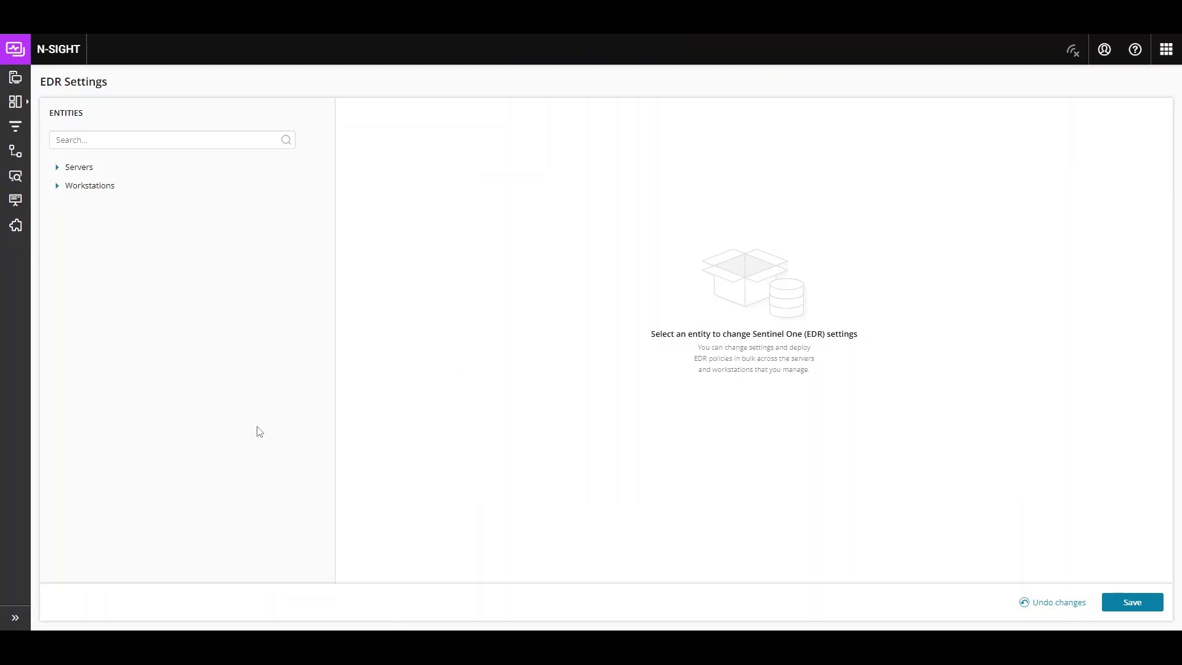
left_click(72, 169)
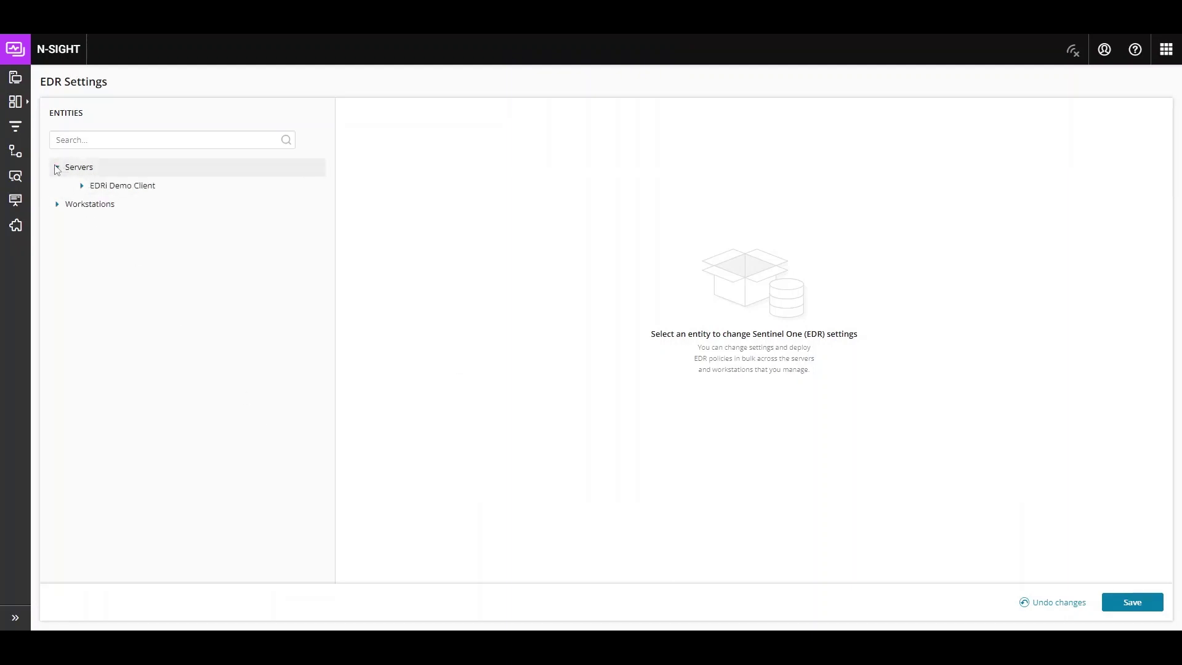
left_click(58, 204)
left_click(81, 185)
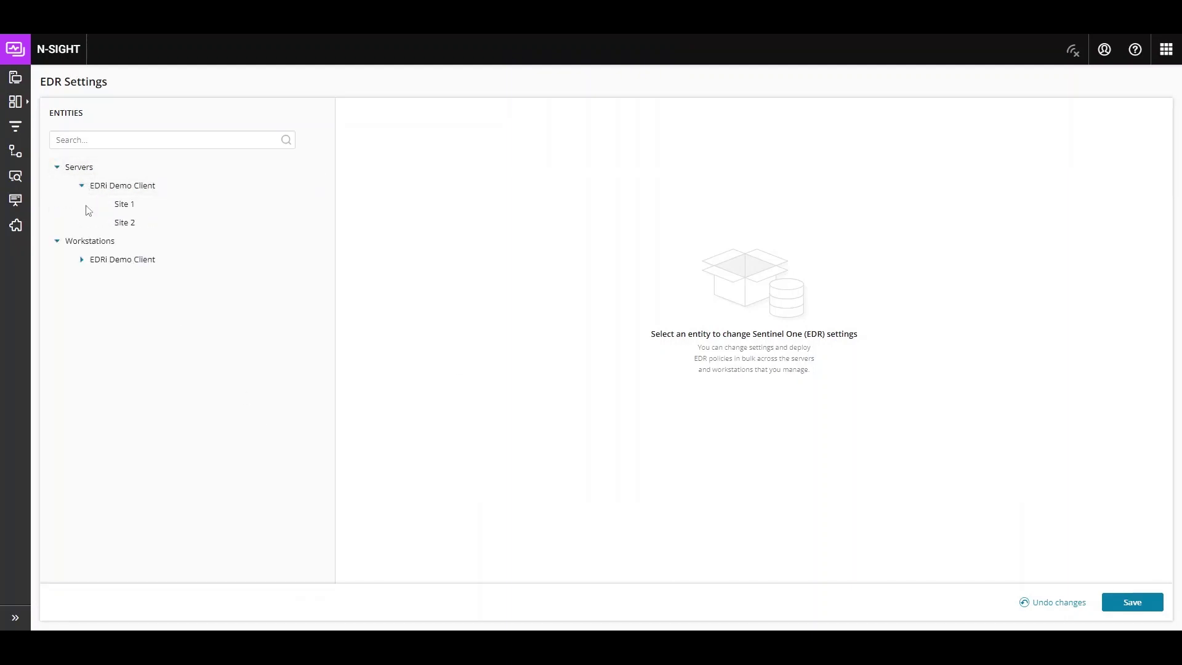
left_click(82, 259)
left_click(146, 208)
left_click(185, 170)
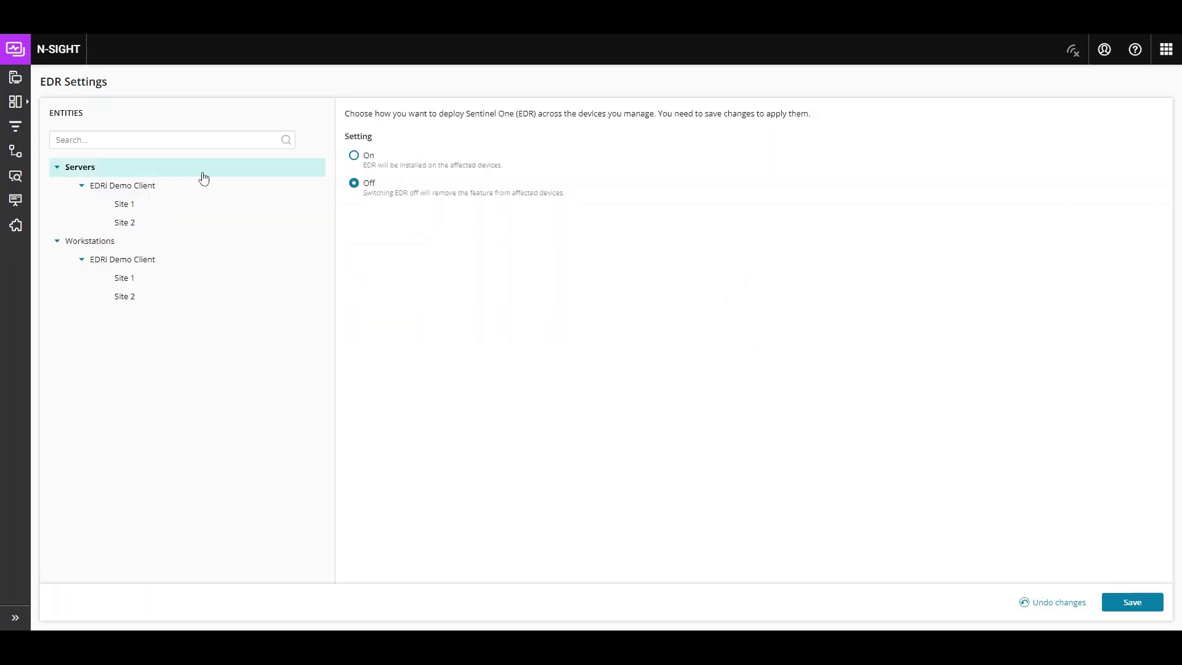
left_click(269, 191)
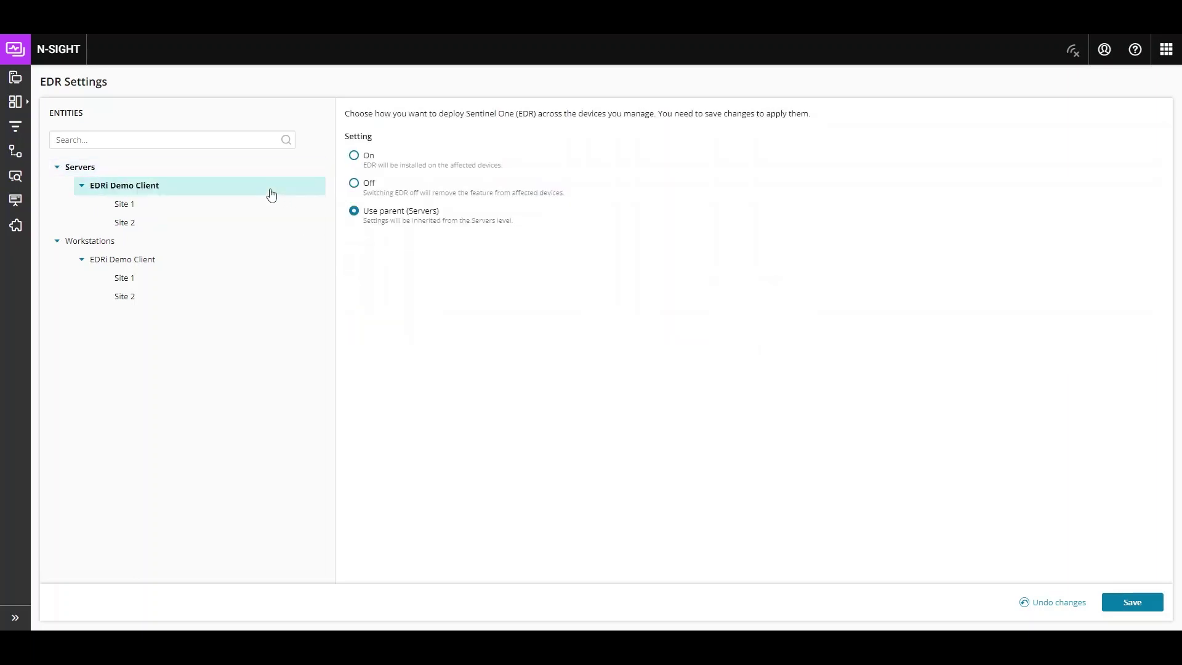
left_click(240, 207)
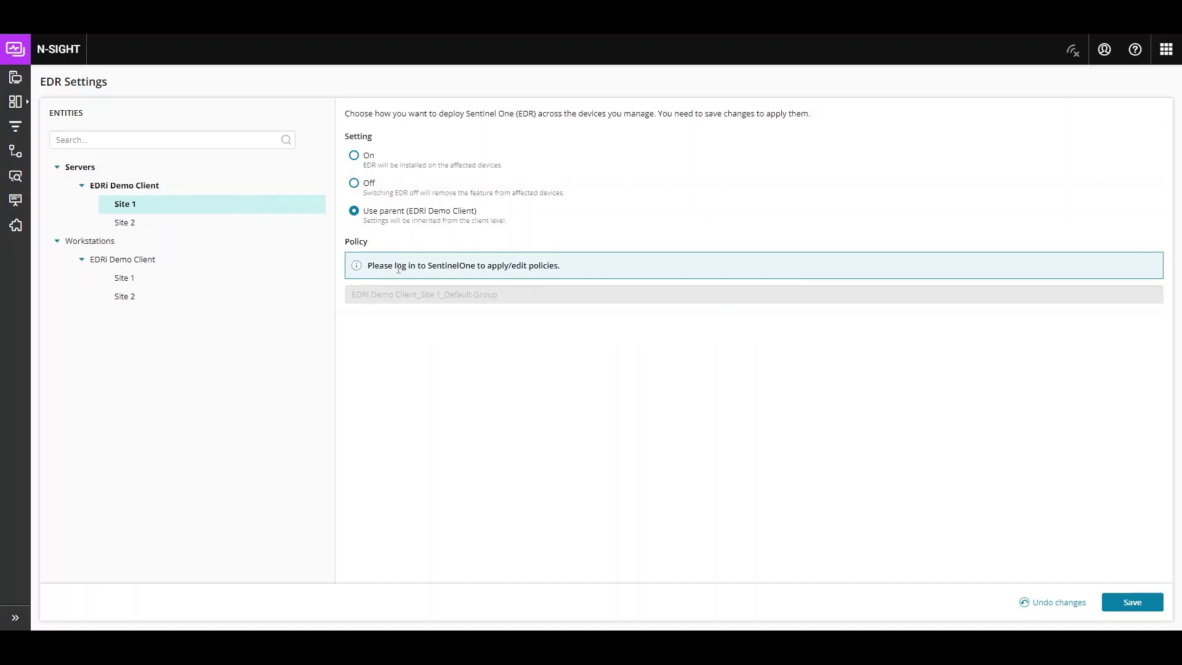
Switch EDR On for Site 1 servers and workstations, save, and return to the device list
left_click(375, 160)
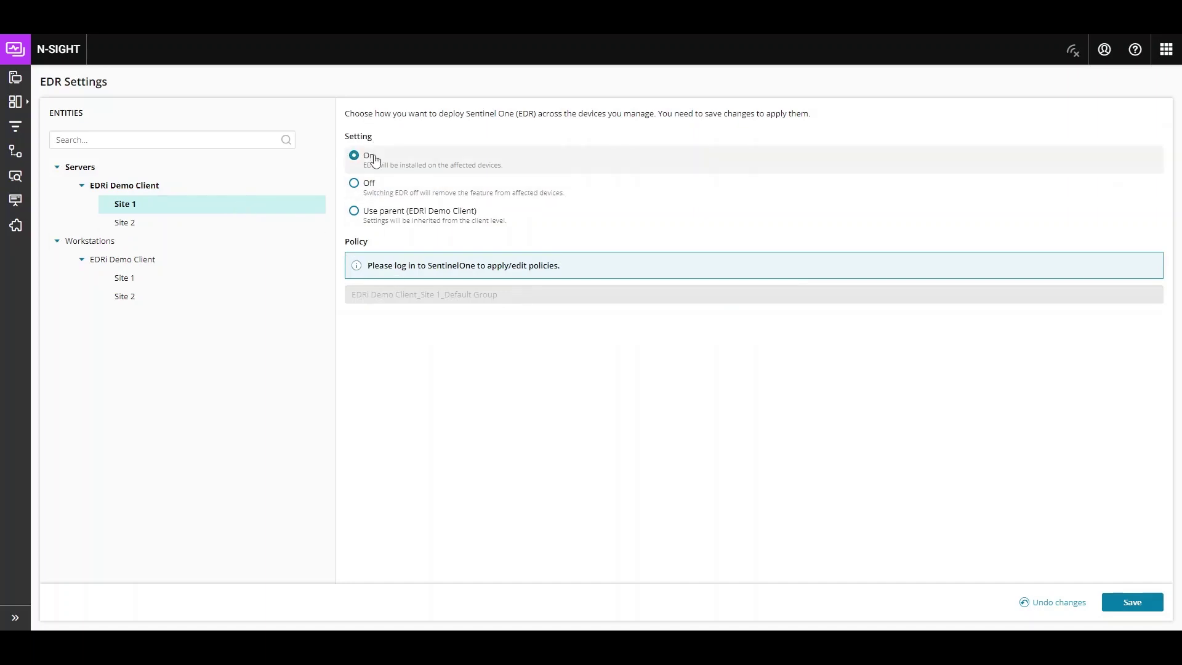
left_click(251, 230)
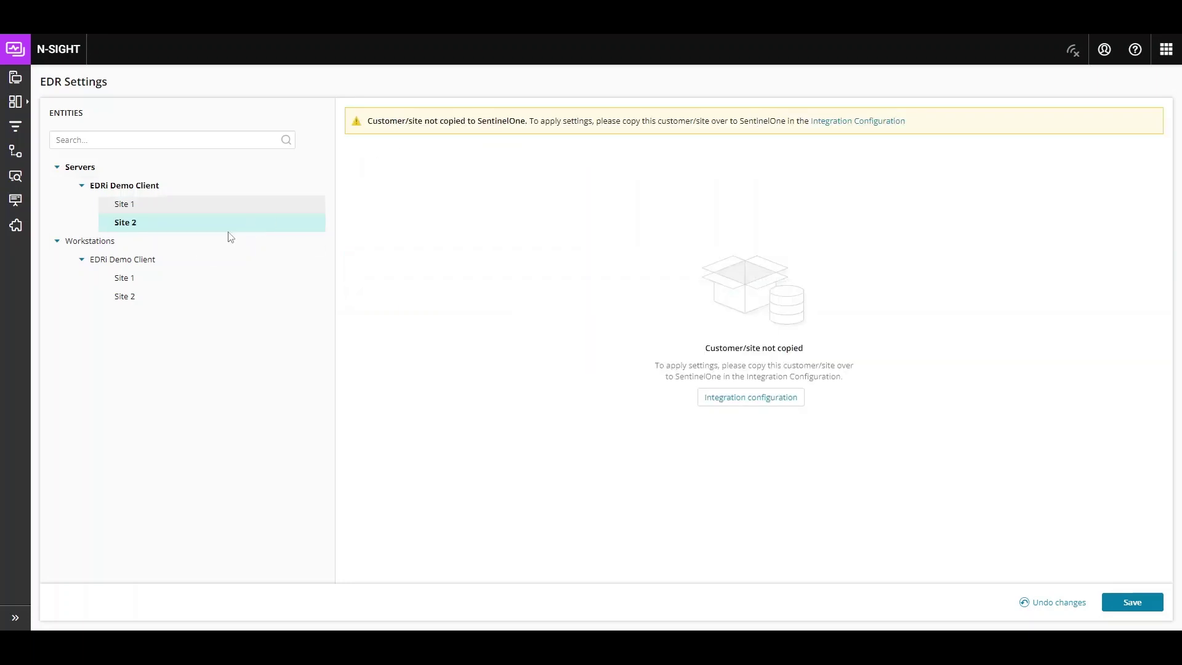
left_click(165, 281)
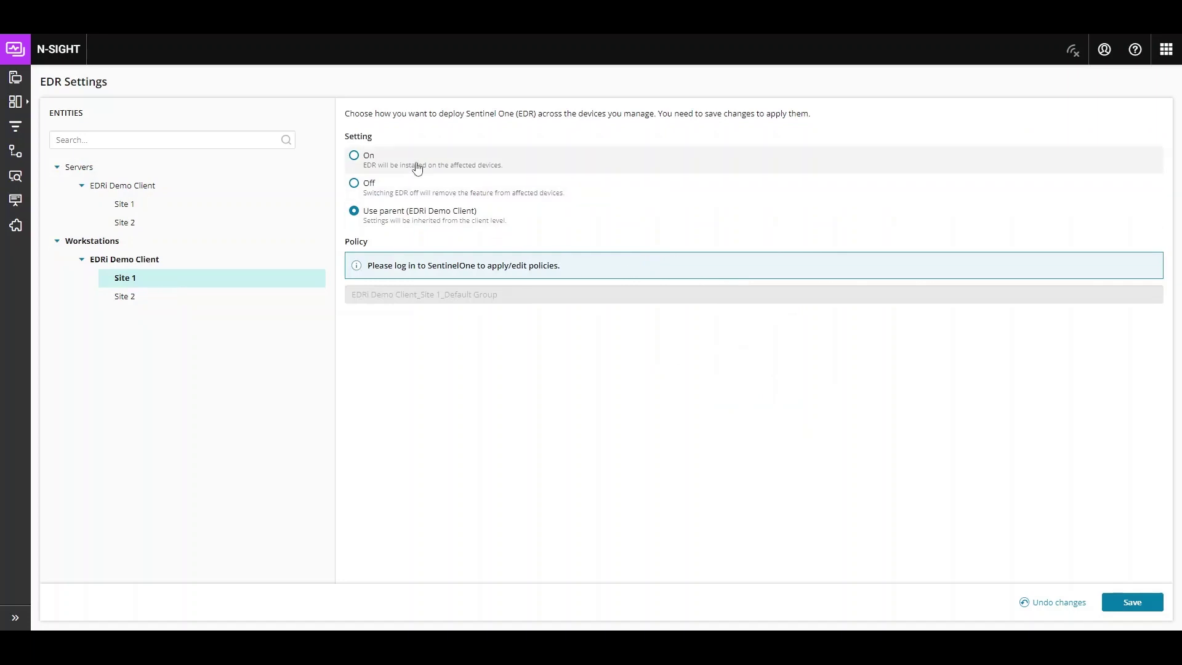
left_click(416, 166)
left_click(139, 208)
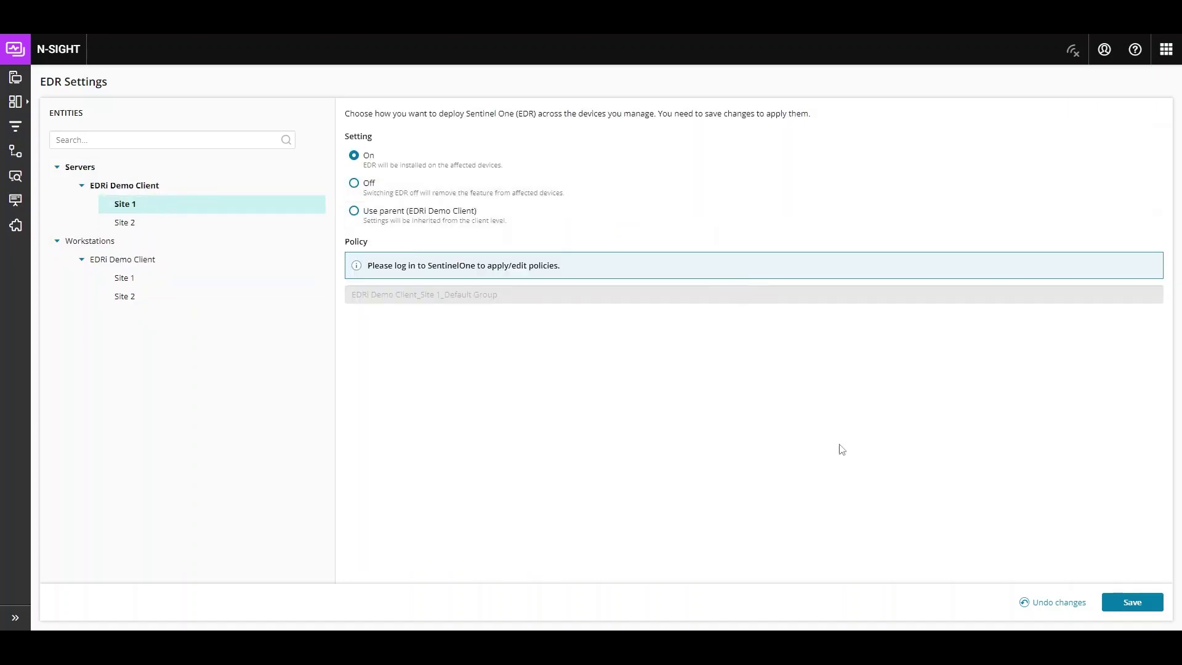
left_click(1130, 602)
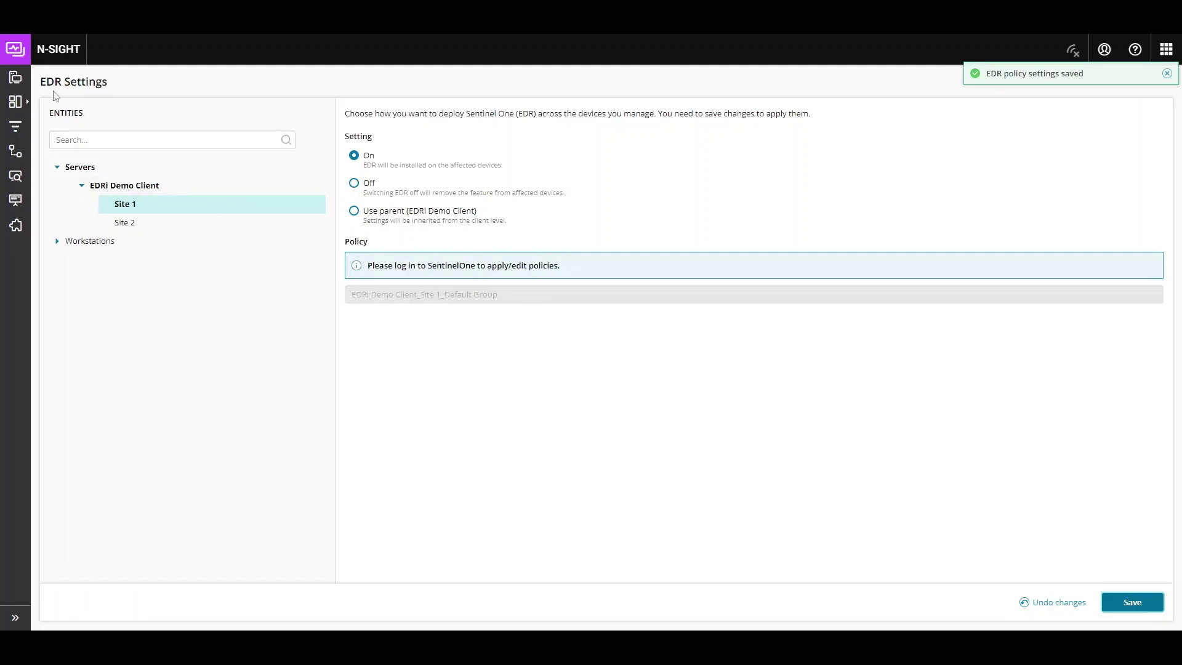
left_click(25, 85)
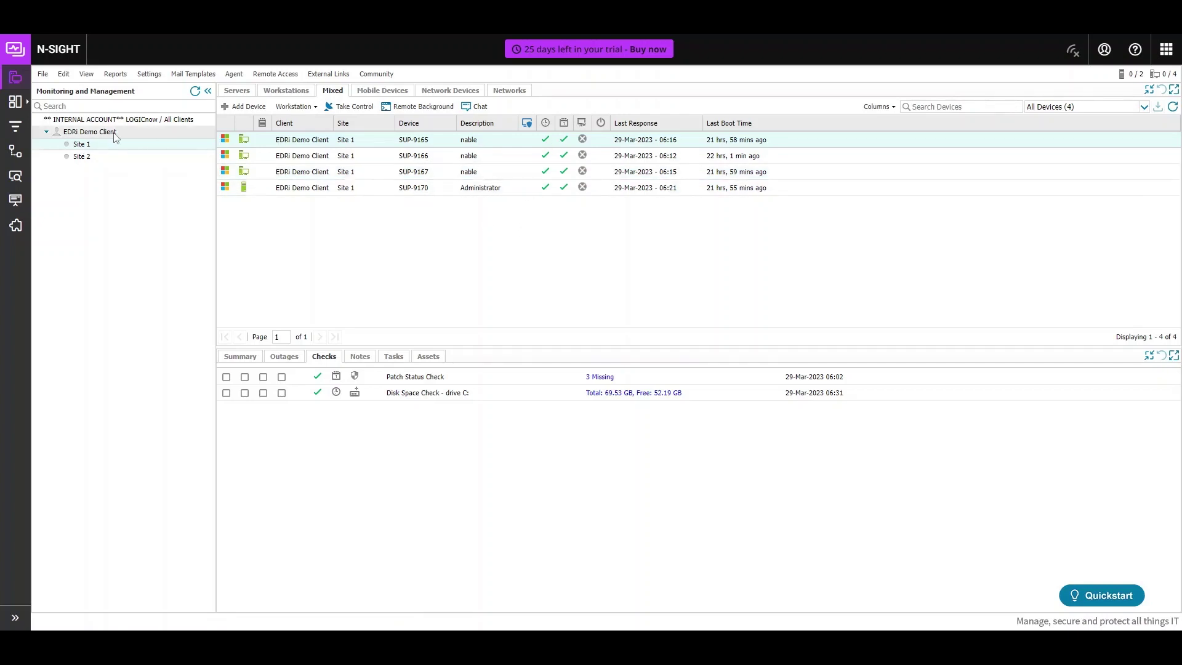
Open Site 2 workstation SUP-9168's Edit EDR Settings, which warns Site 2 isn't in SentinelOne
left_click(119, 162)
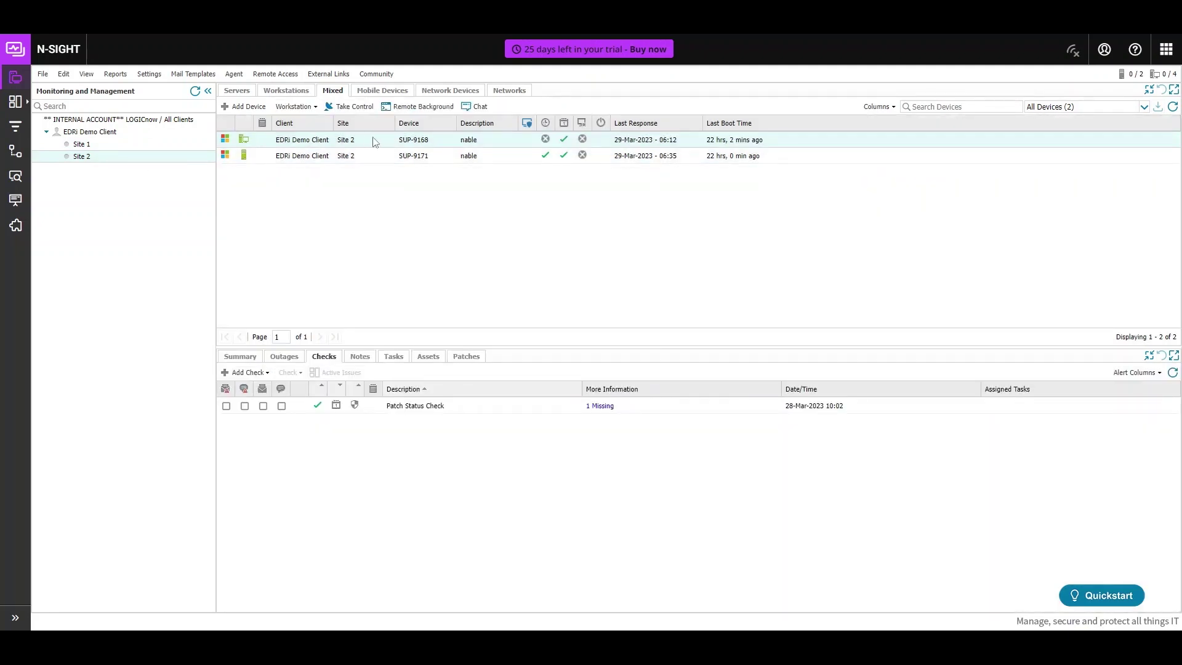
left_click(375, 141)
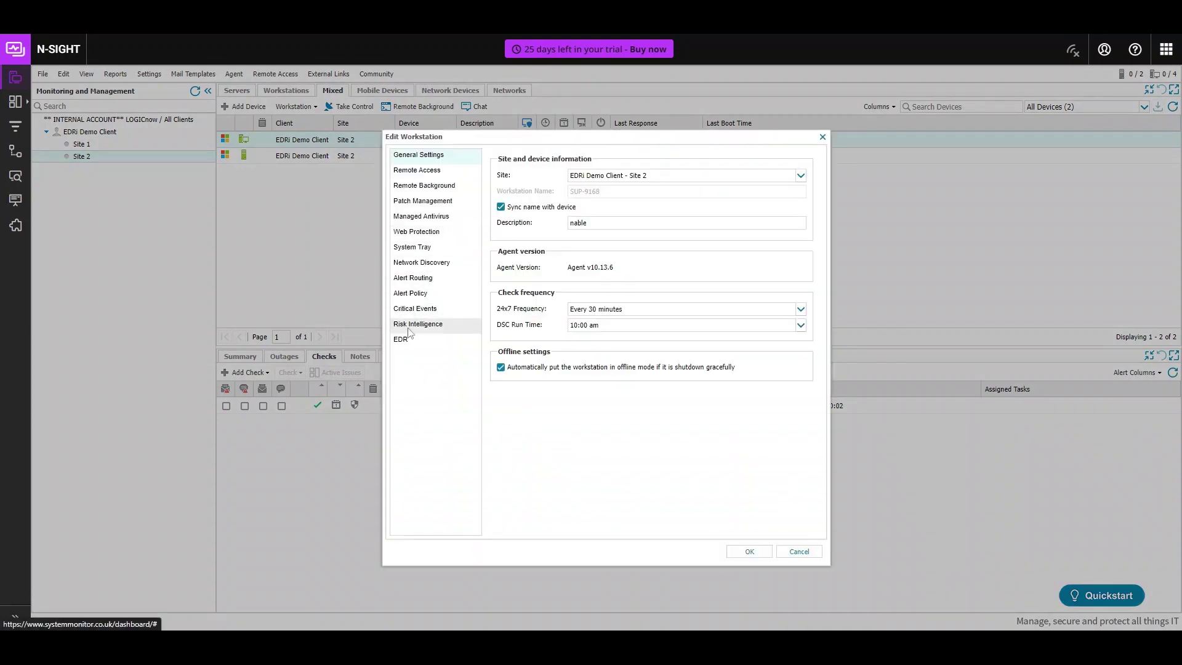
left_click(406, 339)
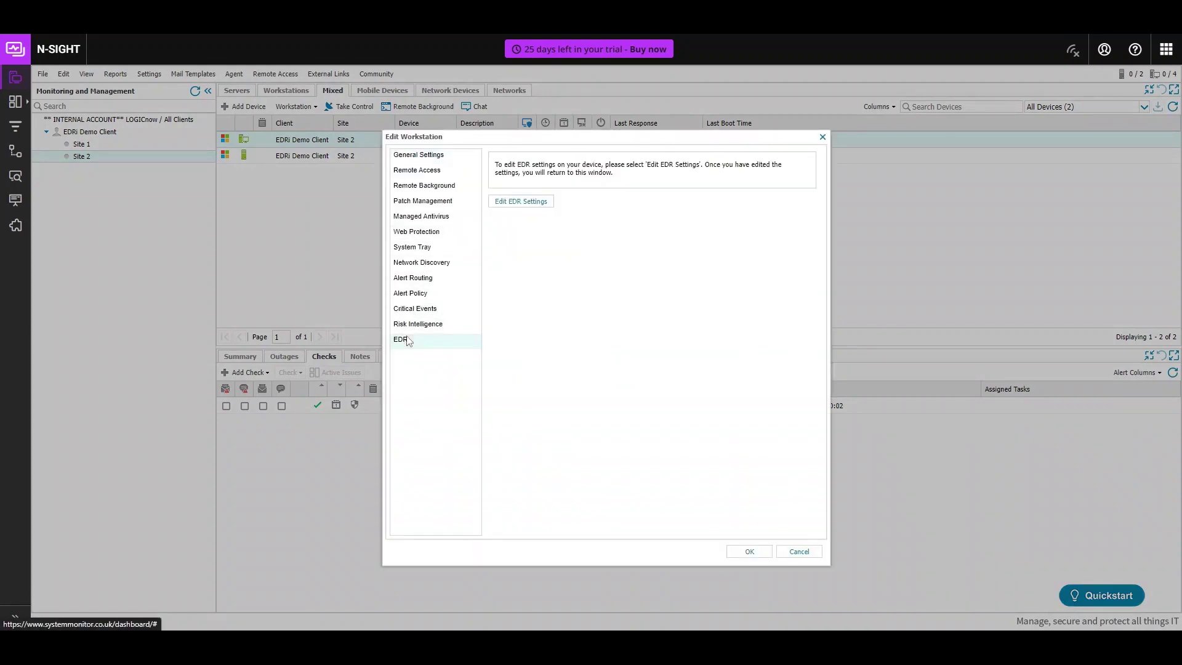
left_click(513, 205)
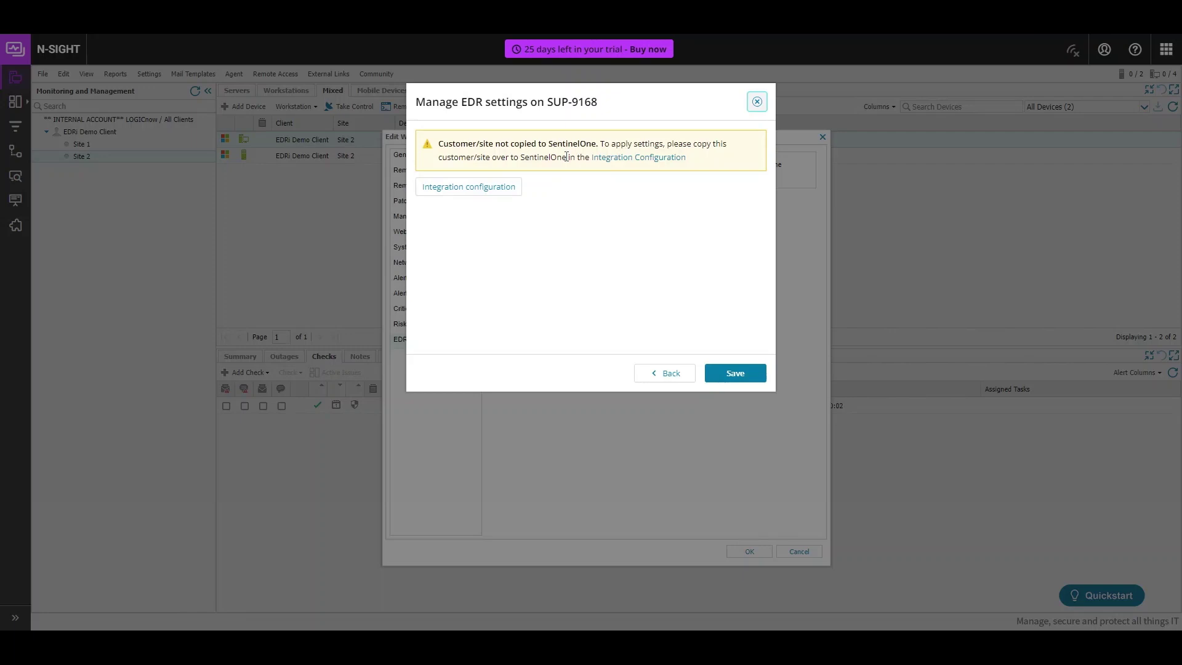
Run integration configuration to copy EDRi Demo Client's Site 2 and the admin user to SentinelOne
left_click(486, 188)
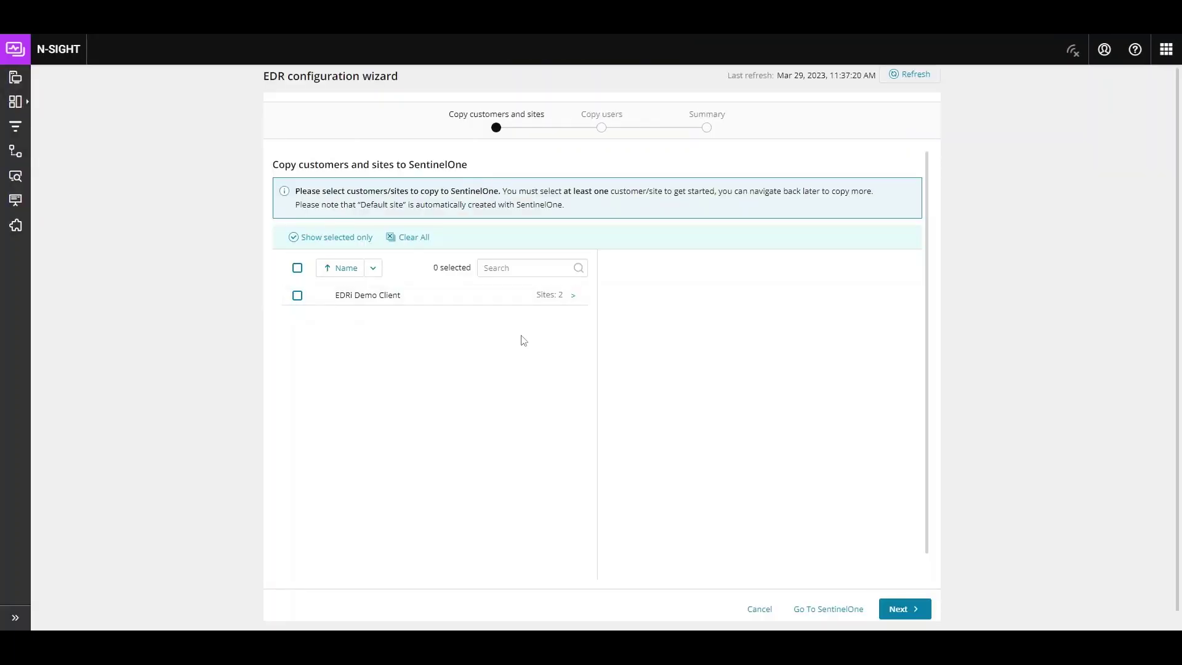
left_click(573, 294)
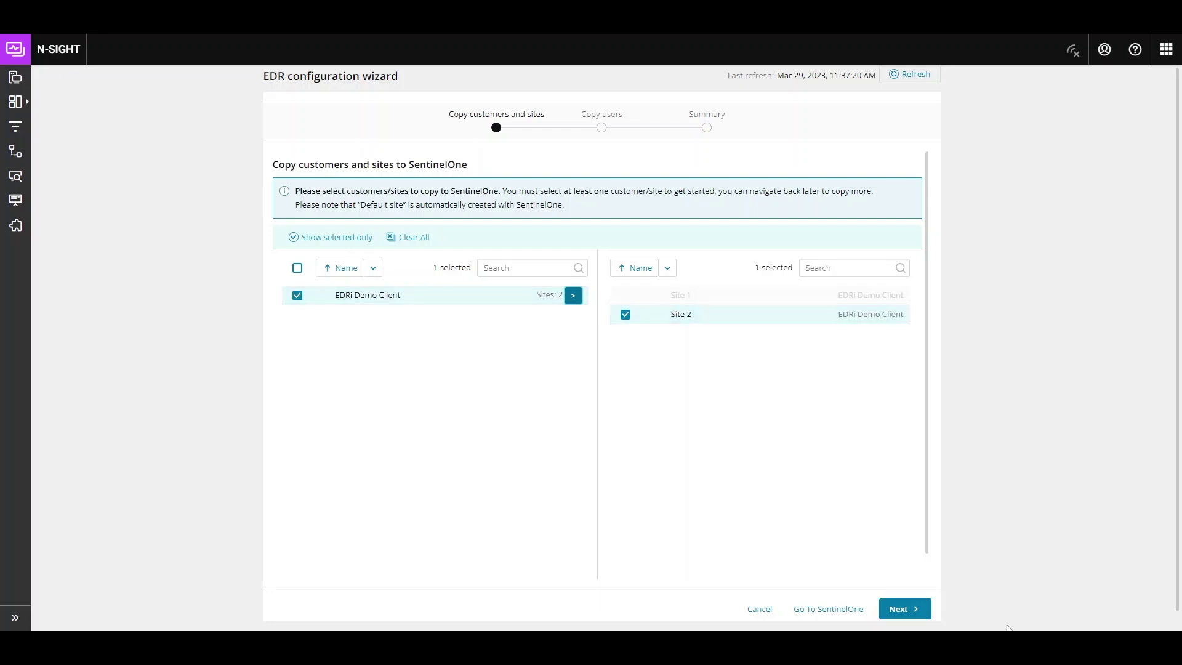
left_click(915, 613)
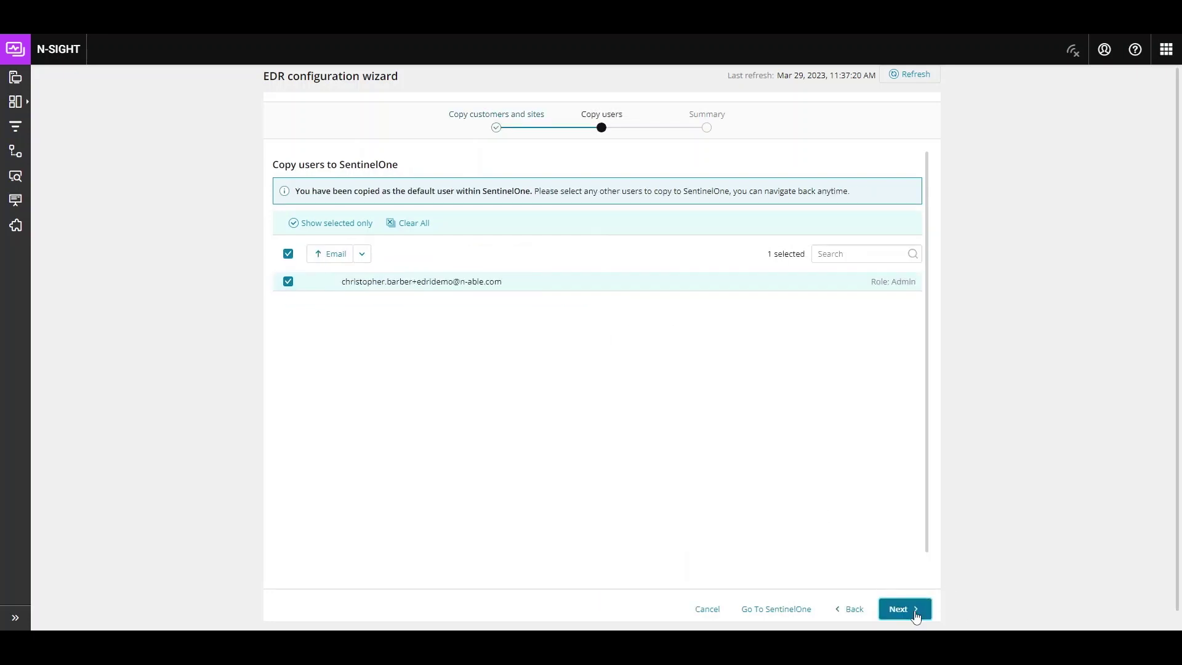
left_click(915, 613)
left_click(904, 608)
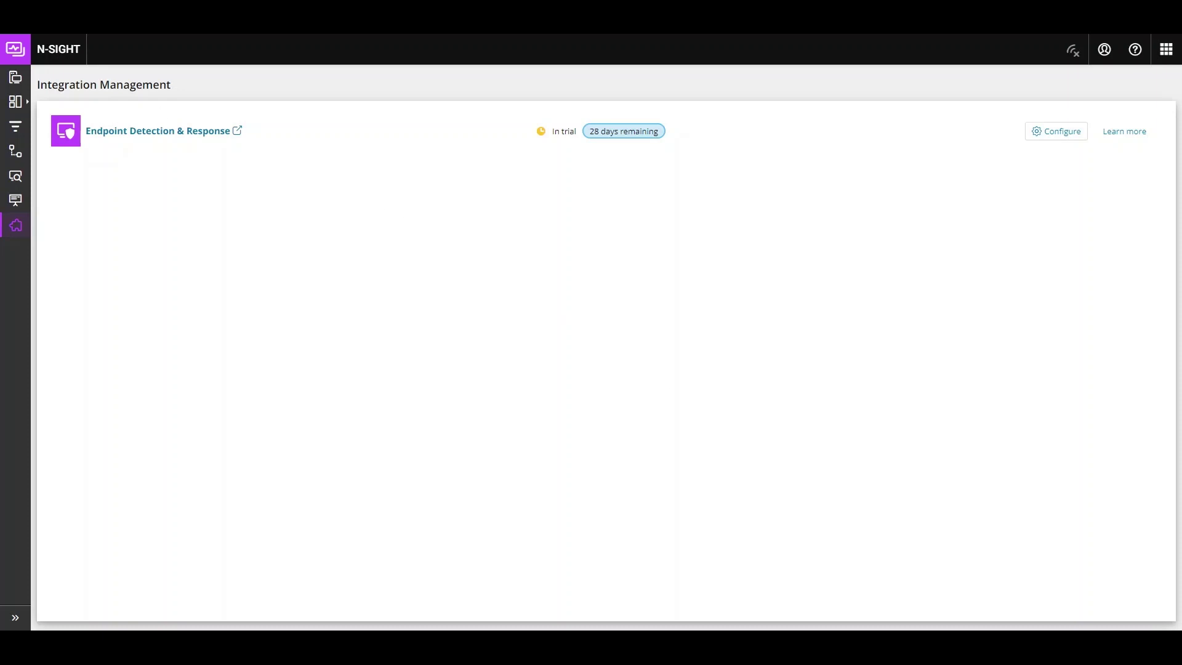
Set EDR to On in SUP-9168's EDR settings and save it
left_click(16, 84)
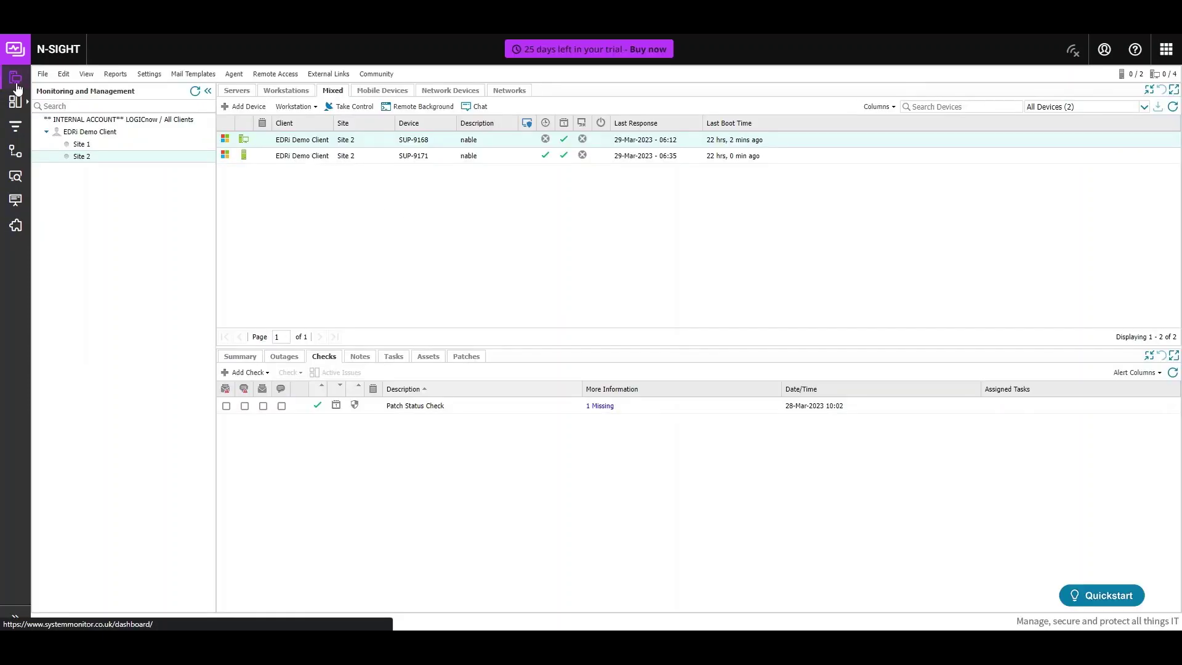
left_click(265, 142)
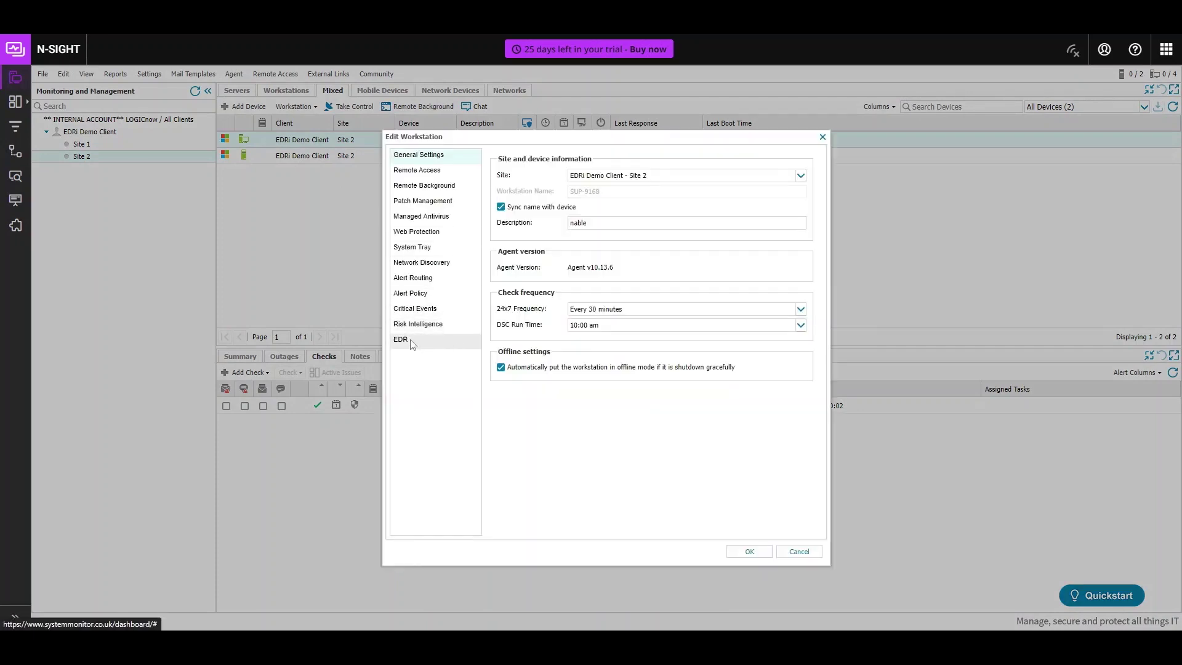
left_click(410, 342)
left_click(519, 207)
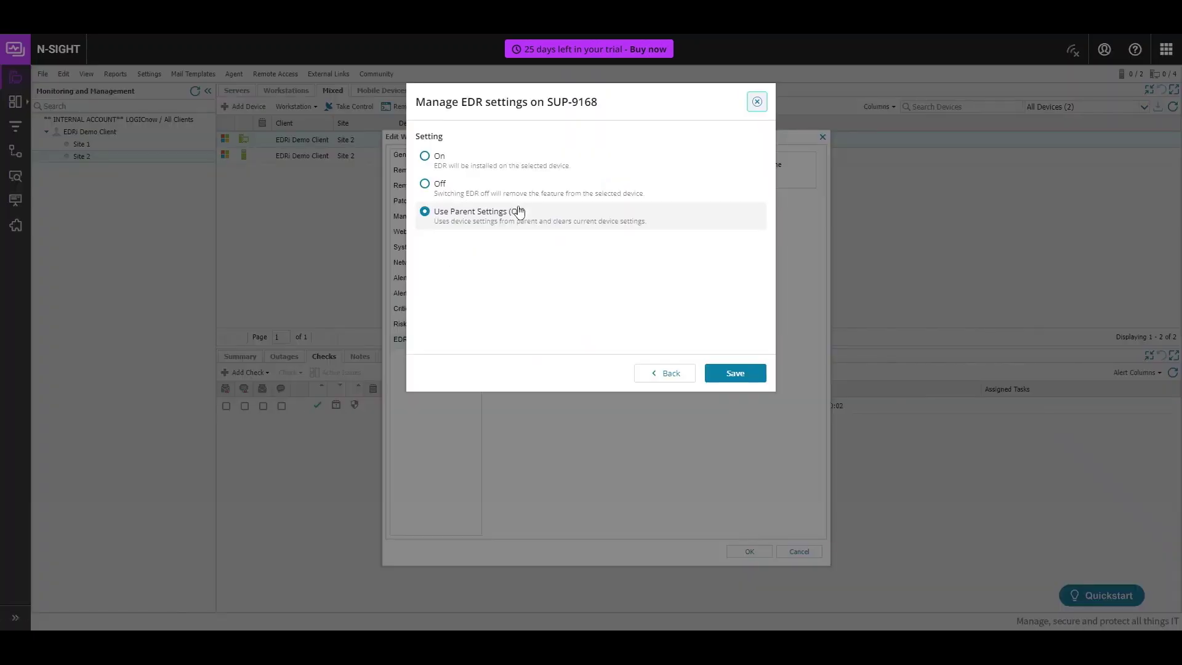
left_click(492, 167)
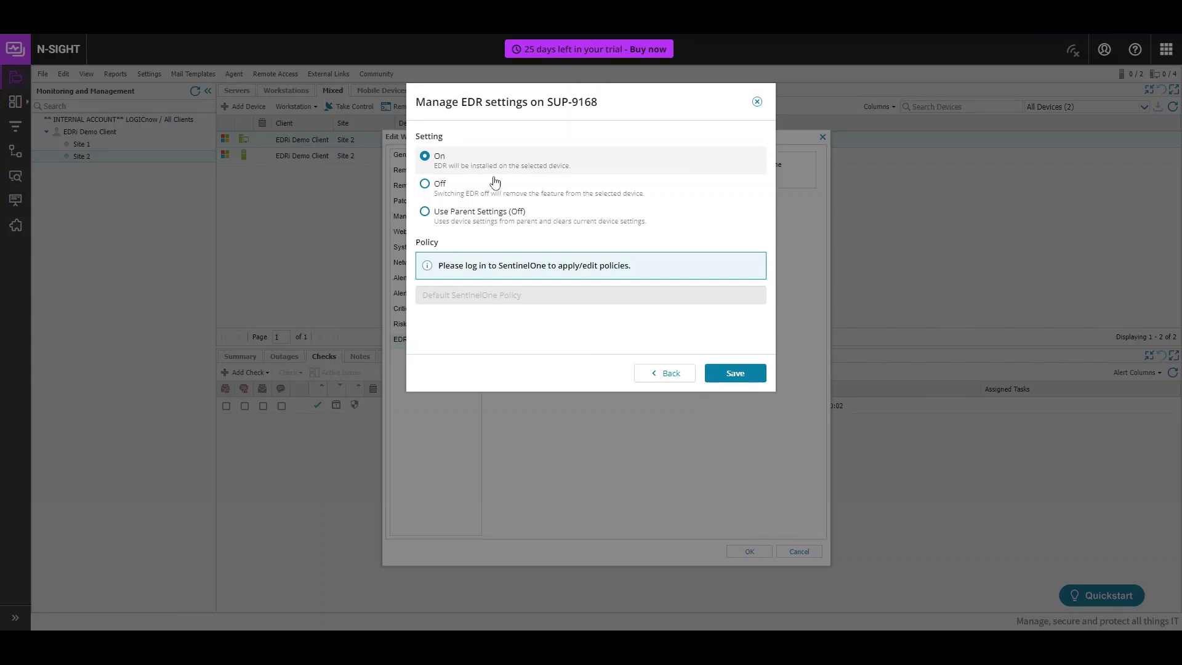
left_click_drag(454, 298, 544, 314)
left_click(545, 314)
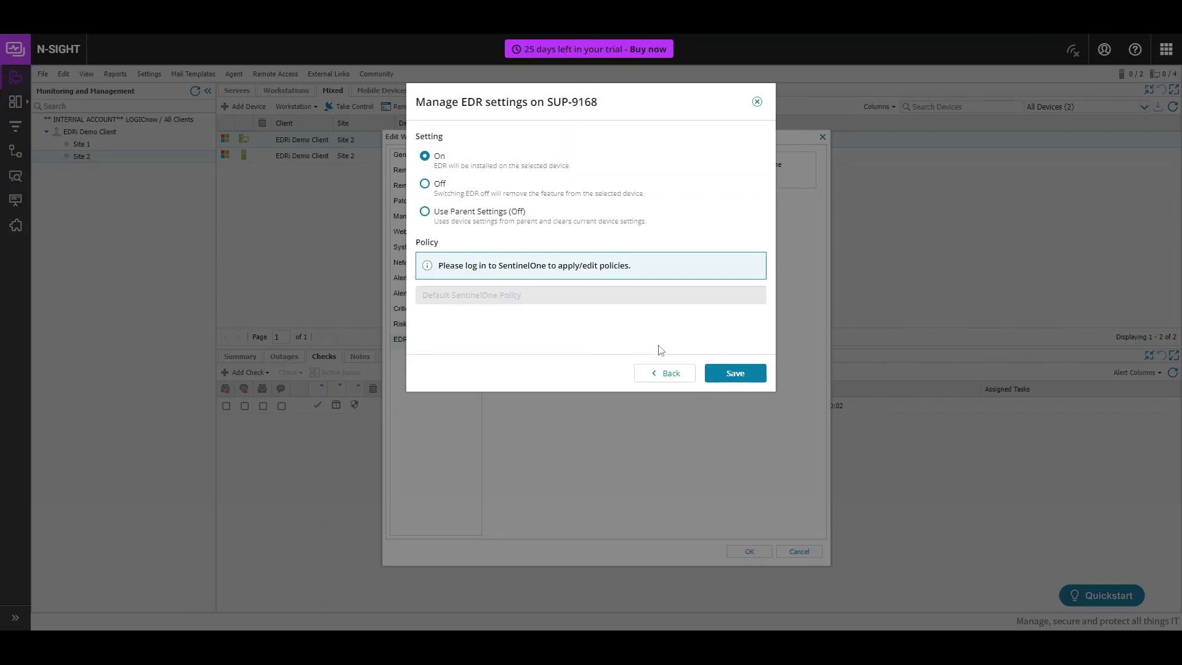
left_click(717, 374)
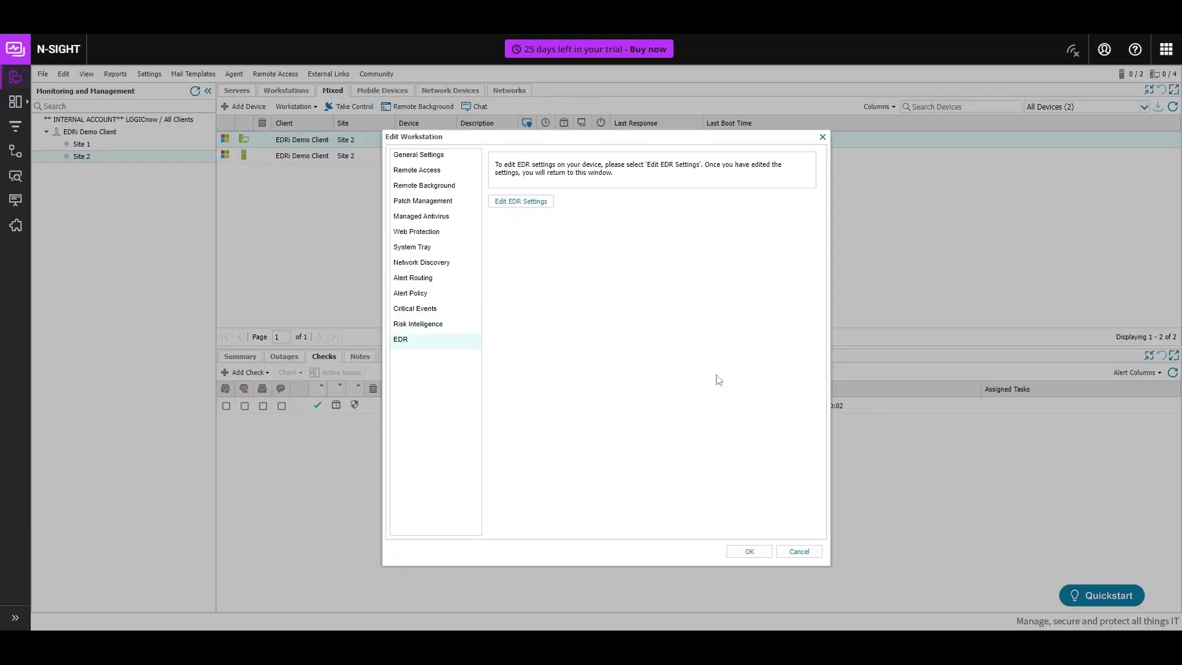
Apply the device change, then inspect the EDR - Threat Status and Sentinel Agent checks across all client devices
left_click(746, 550)
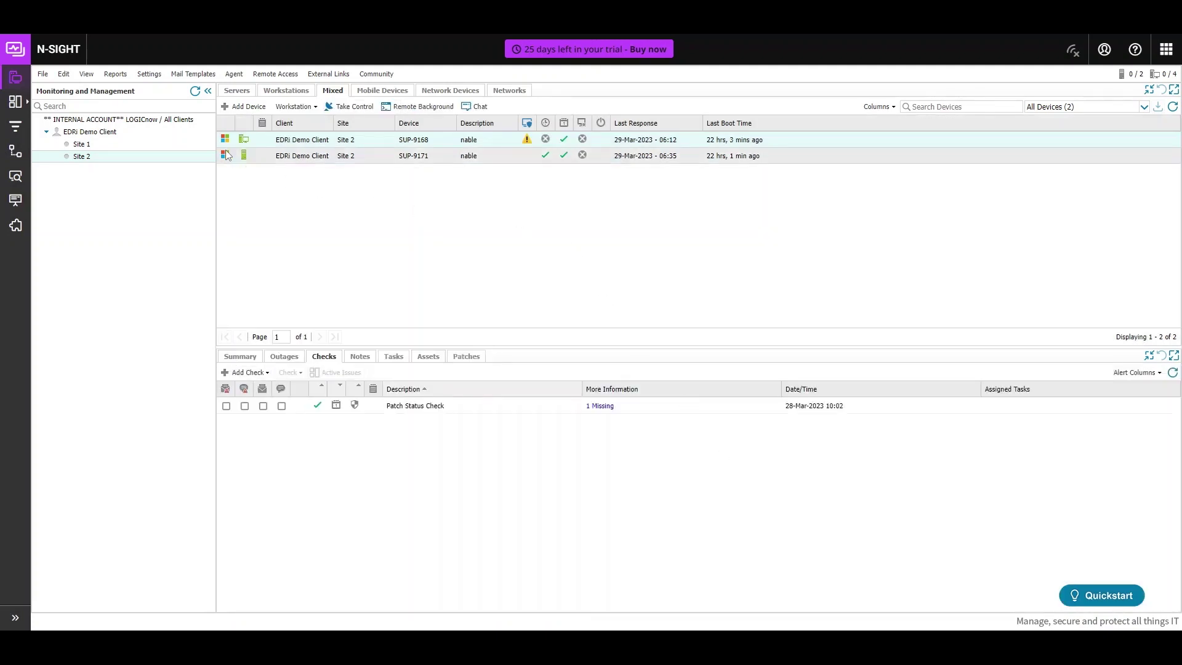
left_click(190, 146)
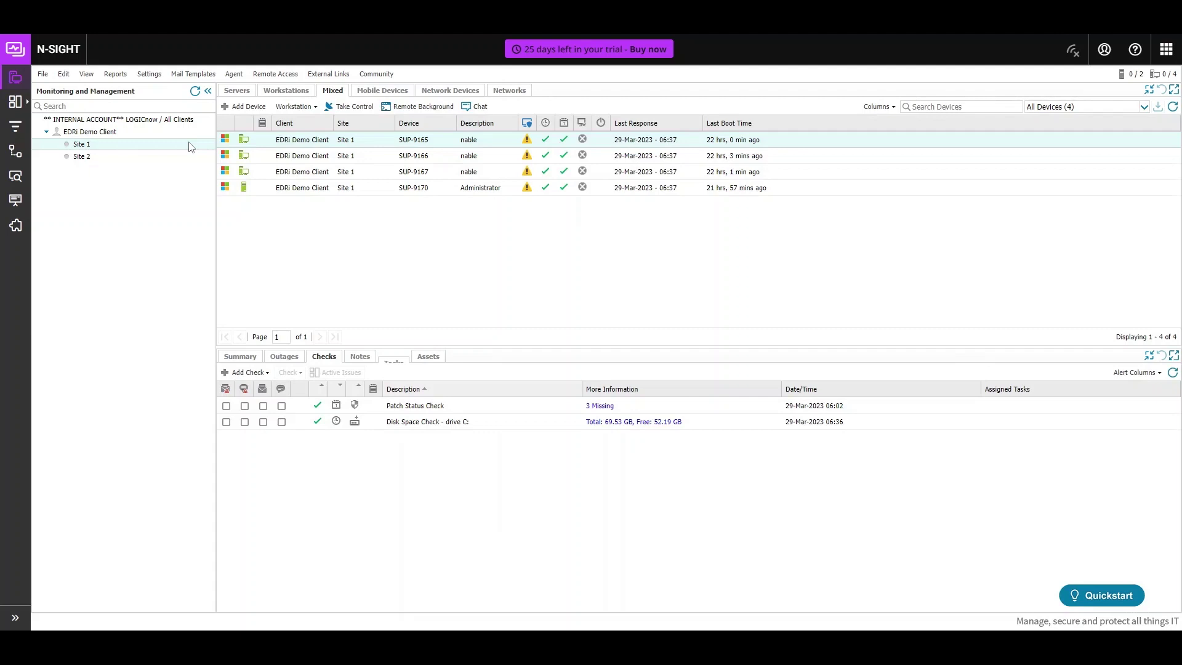
left_click(184, 131)
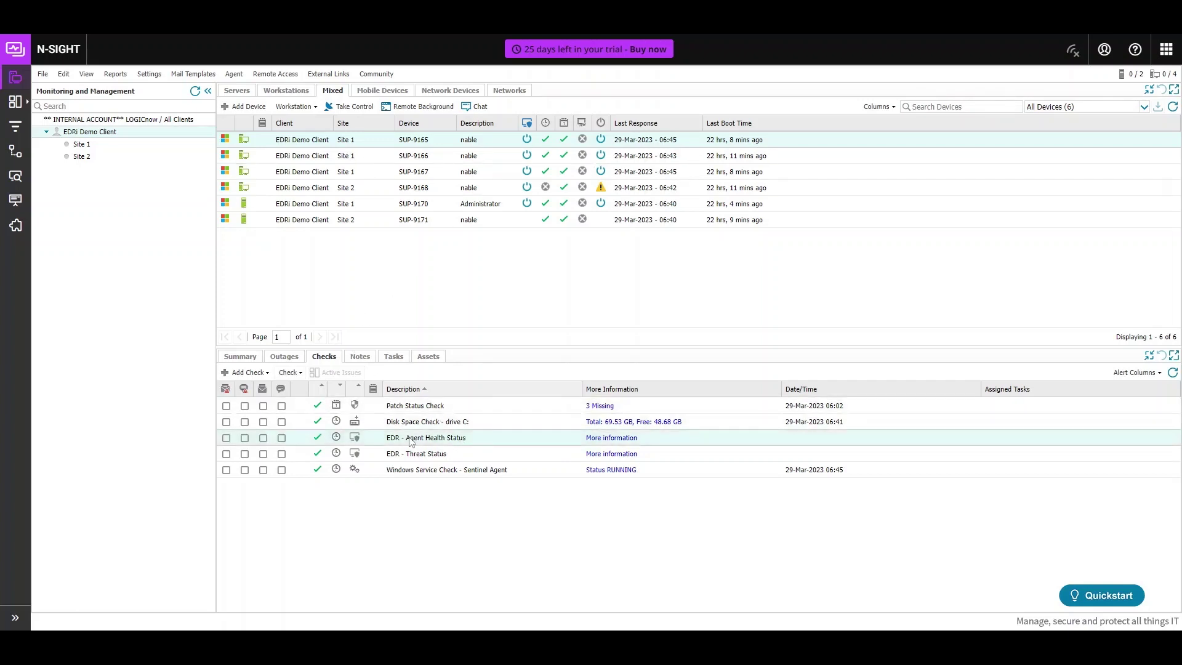
left_click(416, 456)
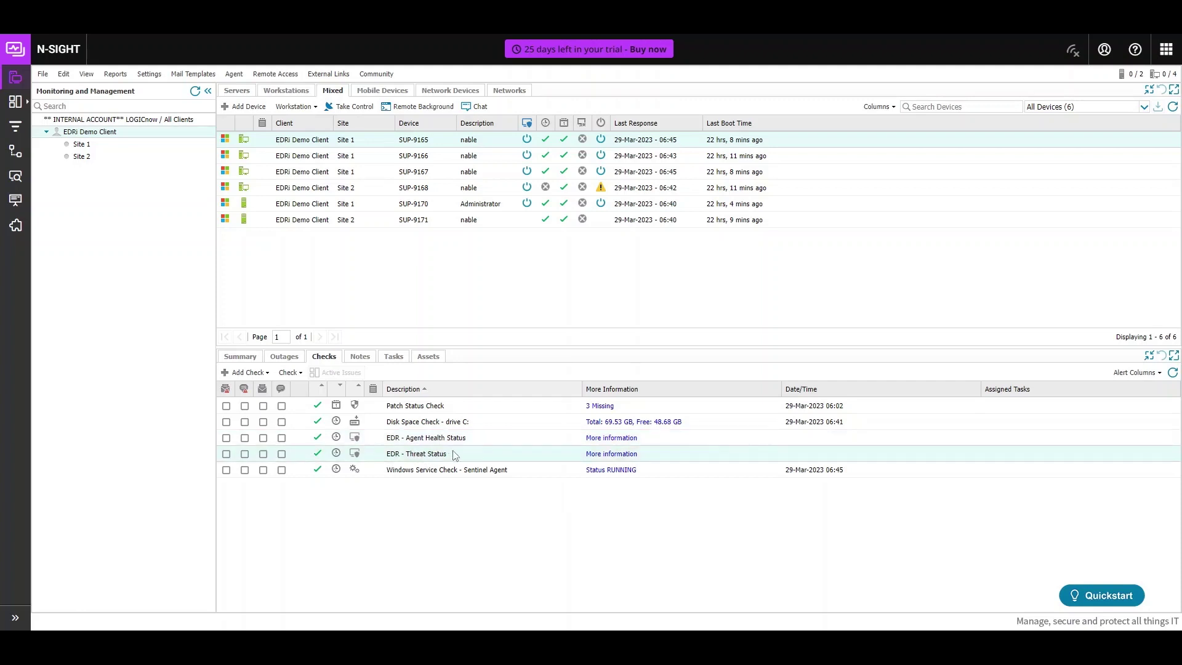
left_click(496, 470)
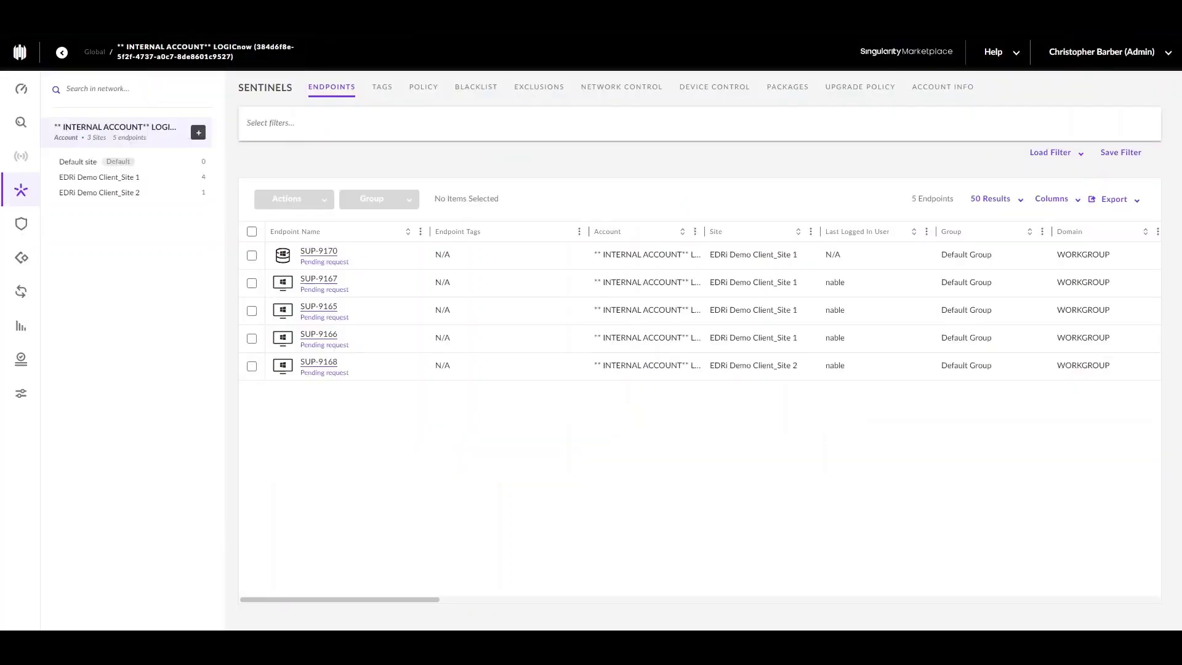
Filter to Site 1's endpoints and inspect SUP-9170's pending restart action before opening the Dashboard
left_click(124, 180)
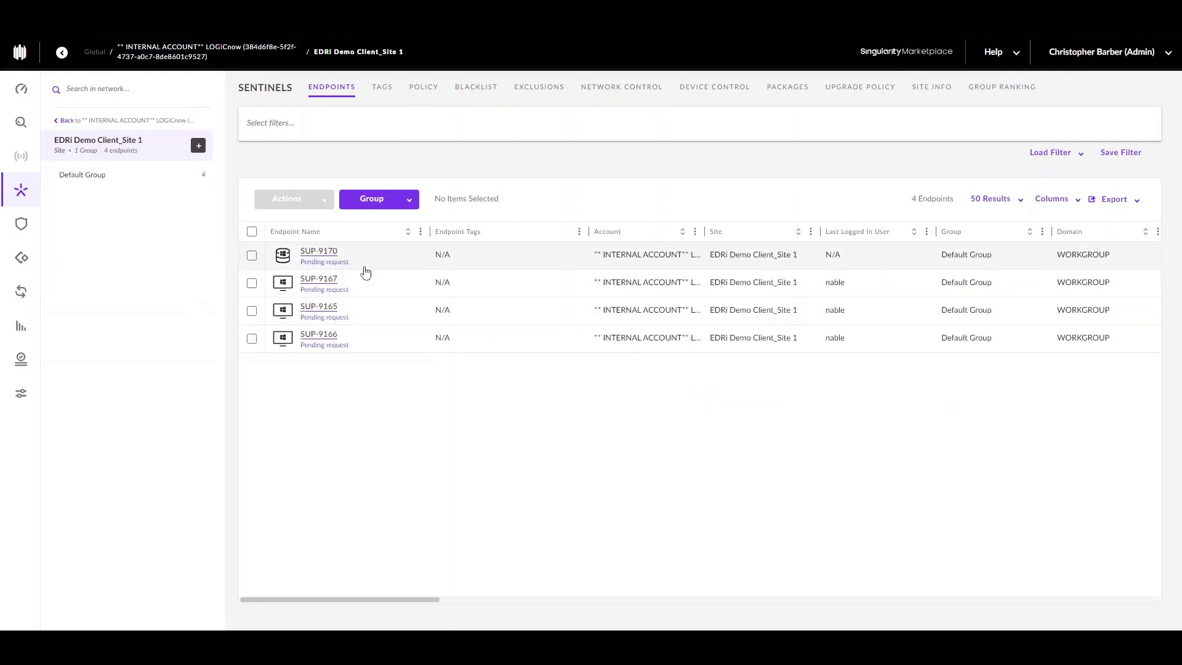
left_click(366, 271)
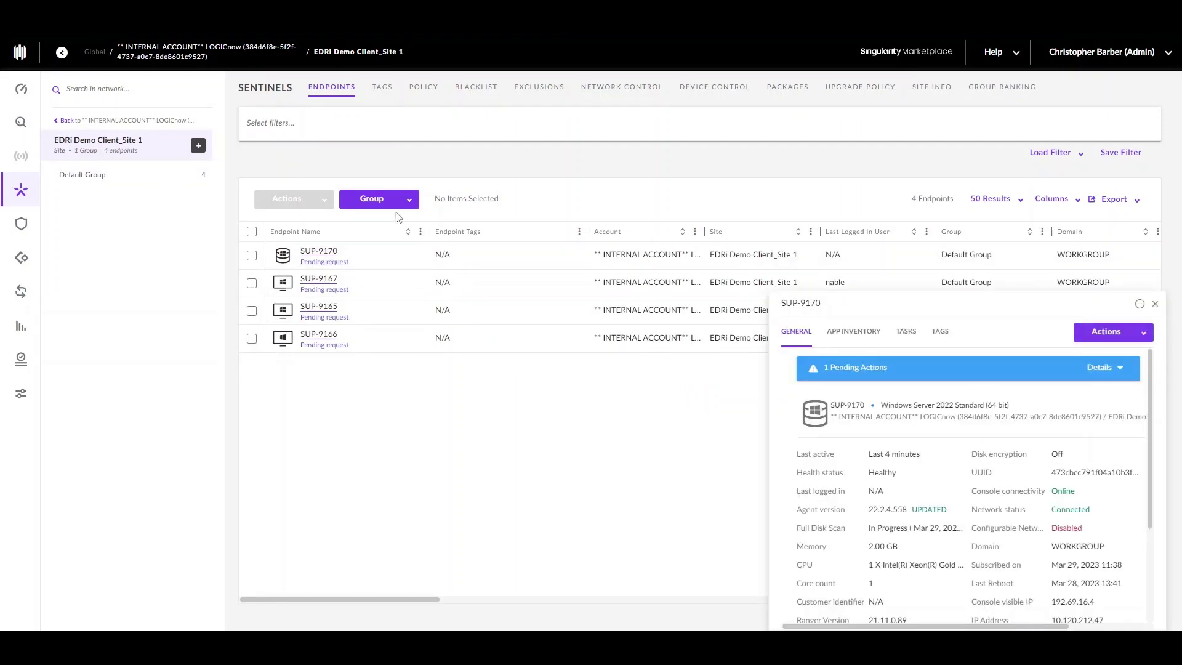
left_click(1120, 369)
left_click_drag(878, 402, 833, 401)
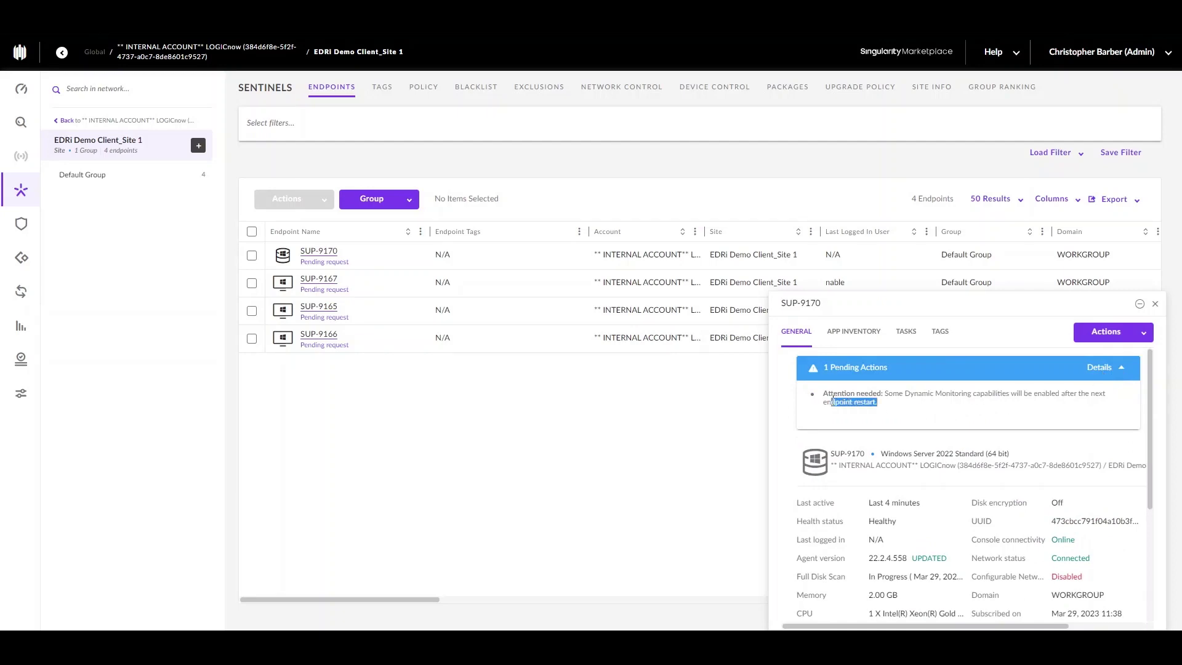
left_click(833, 401)
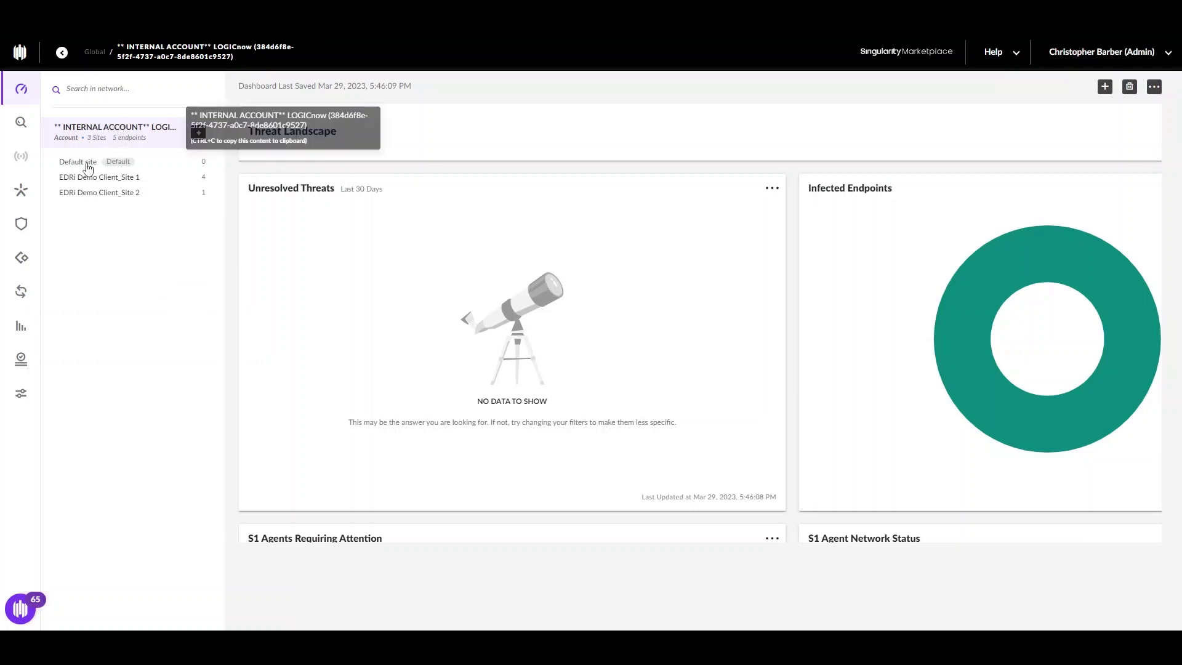
Drill the dashboard into EDRi Demo Client_Site 1, then its Default Group with 4 endpoints
left_click(84, 193)
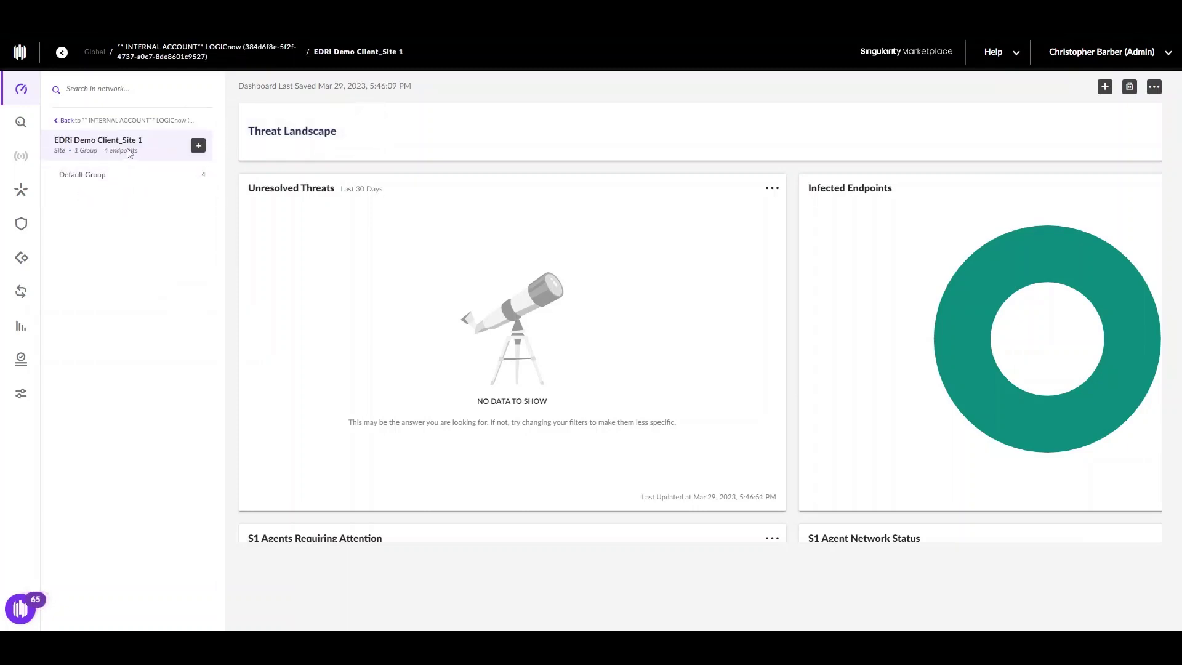
left_click(104, 174)
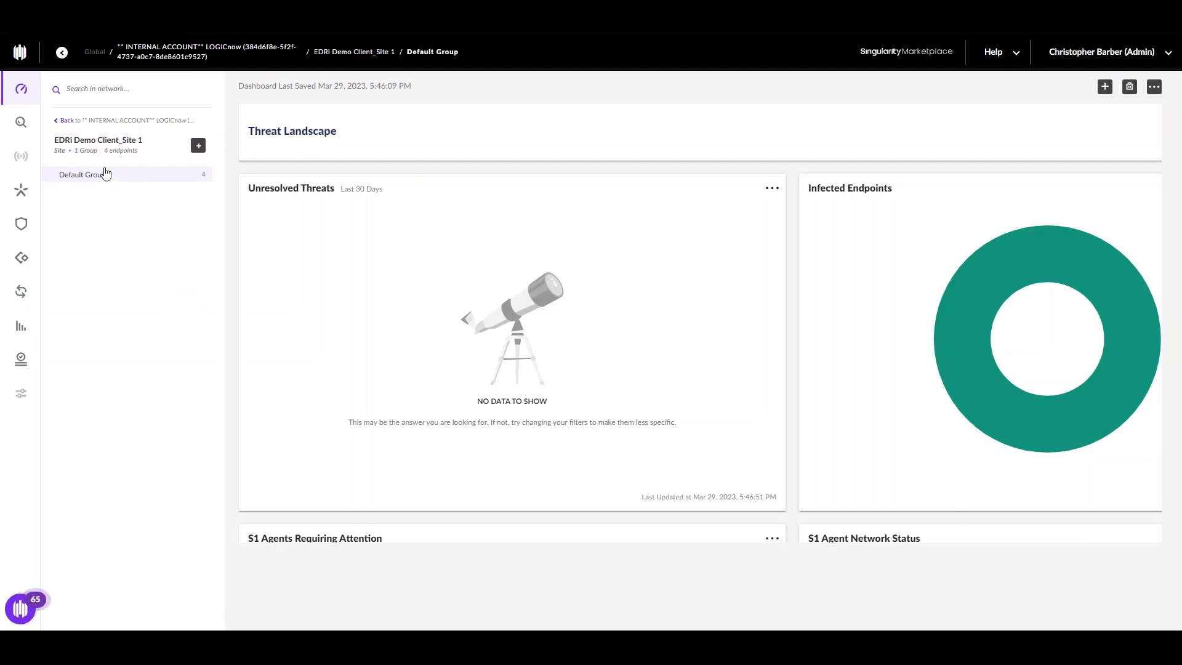